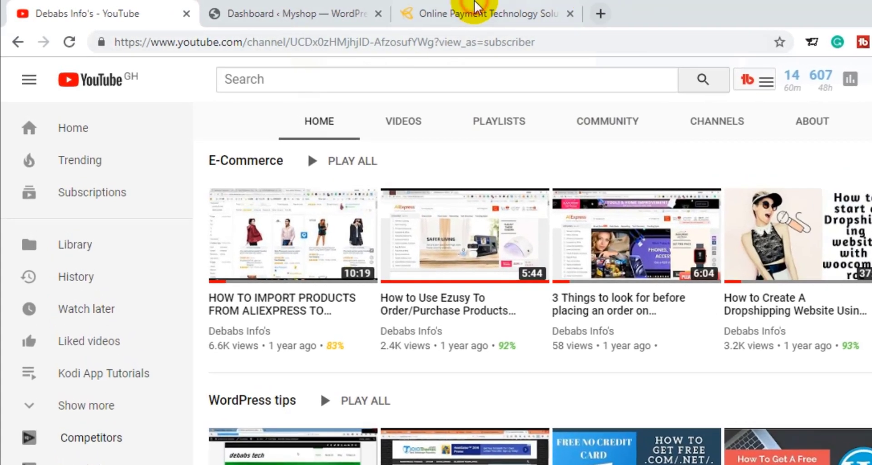
Switch to the Flutterwave website and look through its homepage, from the payment products to the Developer's Playground code sample
{"action": "left_click", "coordinate": [481, 13]}
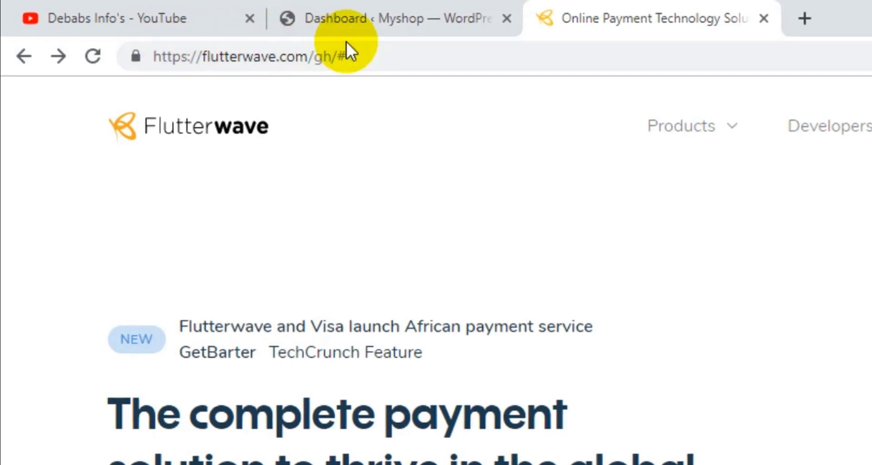
{"action": "left_click_drag", "start_coordinate": [364, 57], "coordinate": [166, 58]}
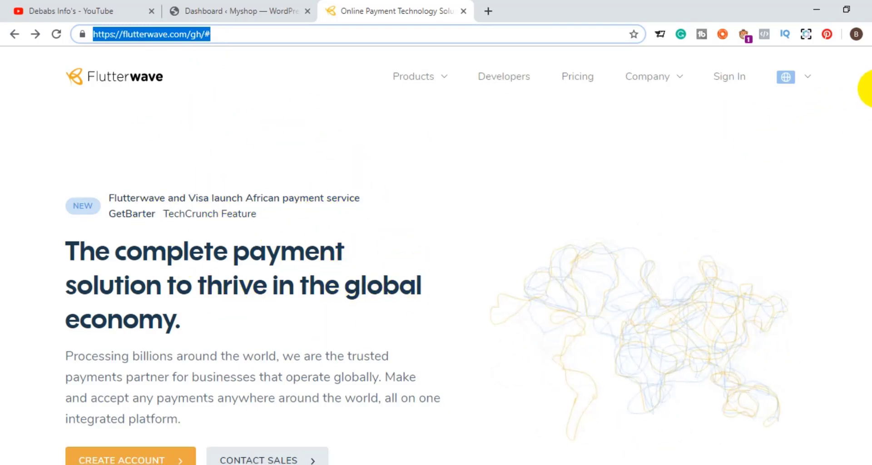
{"action": "scroll", "coordinate": [436, 254], "scroll_direction": "down", "scroll_amount": 2}
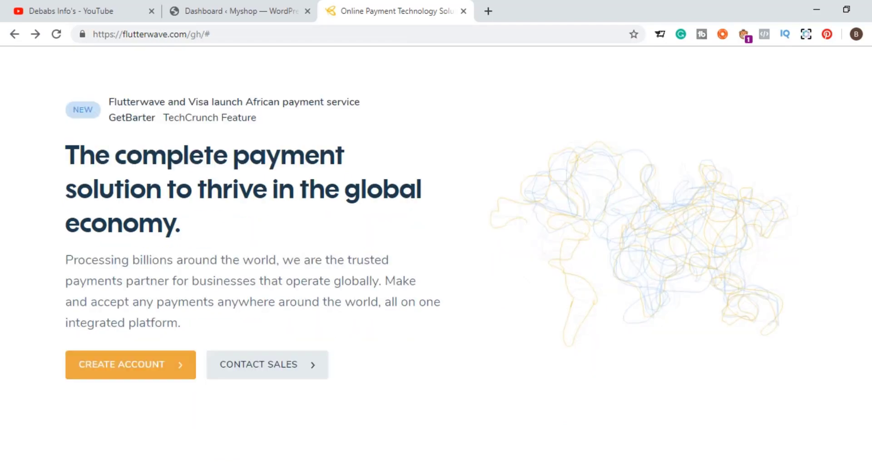
{"action": "scroll", "coordinate": [436, 254], "scroll_direction": "down", "scroll_amount": 10}
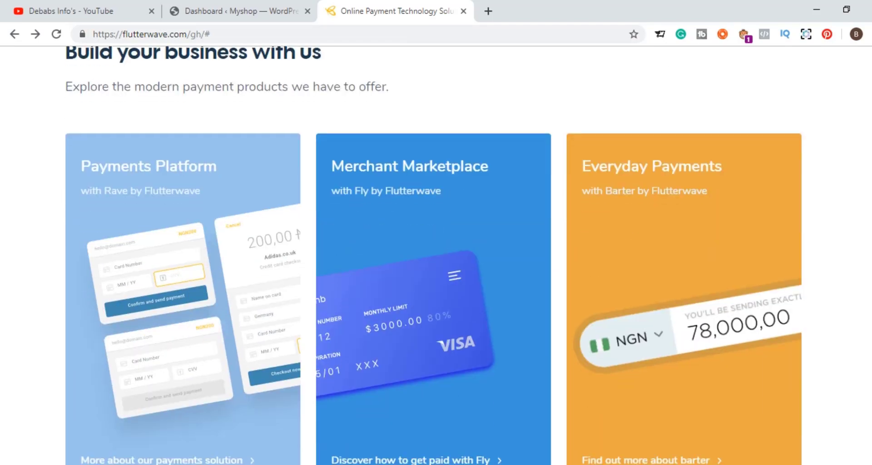
{"action": "scroll", "coordinate": [435, 255], "scroll_direction": "down", "scroll_amount": 10}
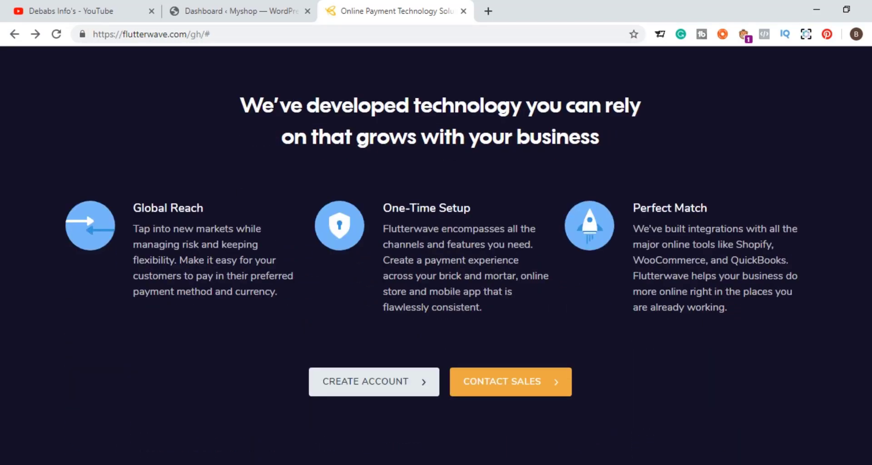
{"action": "scroll", "coordinate": [436, 254], "scroll_direction": "down", "scroll_amount": 3}
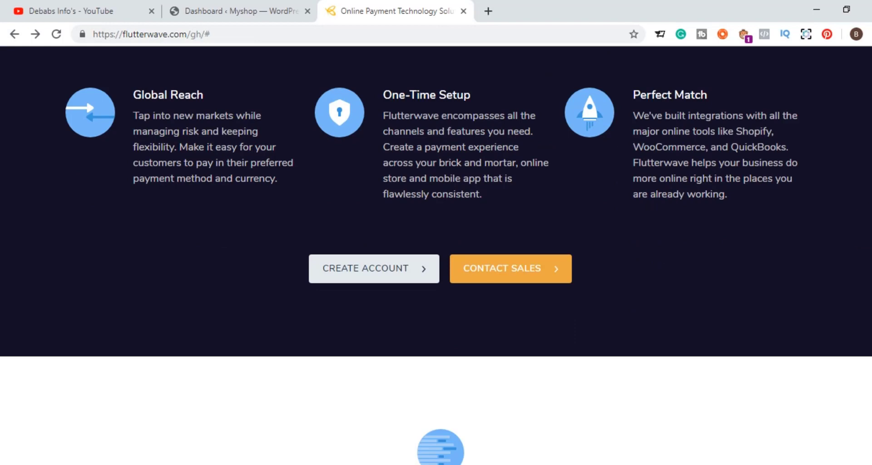
{"action": "scroll", "coordinate": [436, 254], "scroll_direction": "down", "scroll_amount": 8}
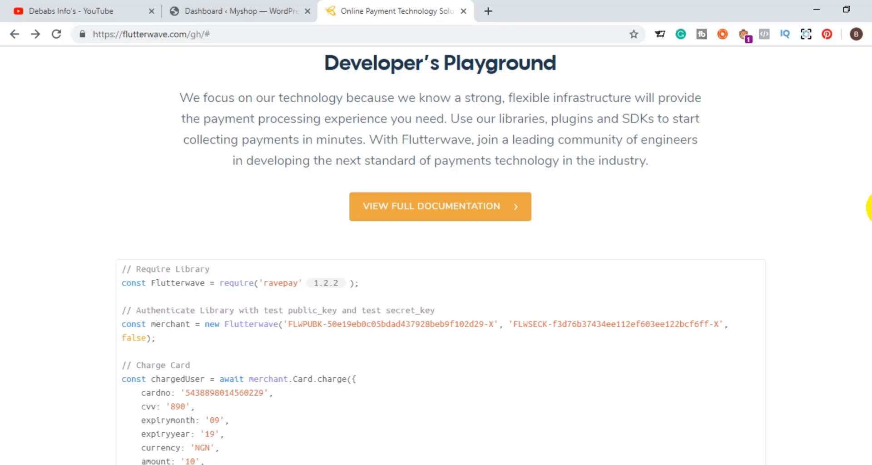
{"action": "scroll", "coordinate": [869, 261], "scroll_direction": "down", "scroll_amount": 2}
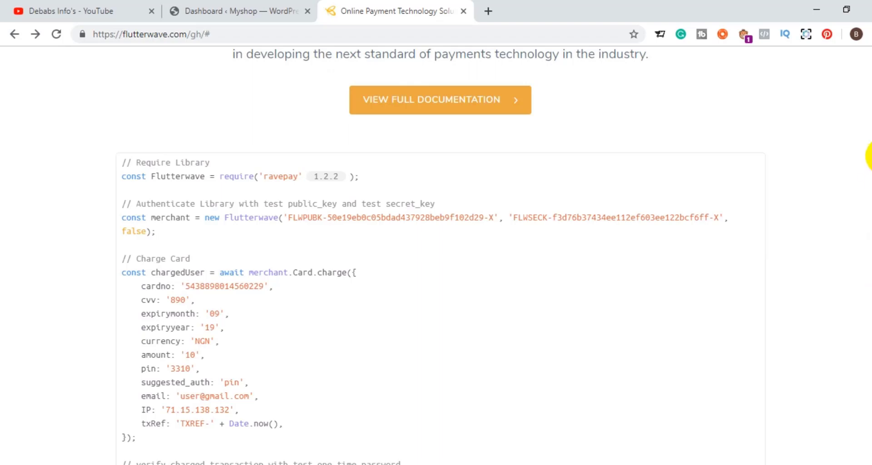
{"action": "scroll", "coordinate": [869, 156], "scroll_direction": "up", "scroll_amount": 10}
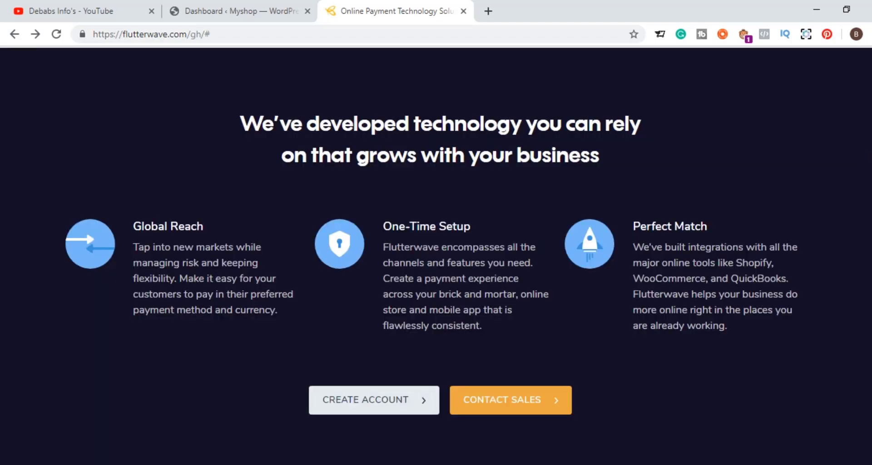
{"action": "scroll", "coordinate": [868, 109], "scroll_direction": "up", "scroll_amount": 10}
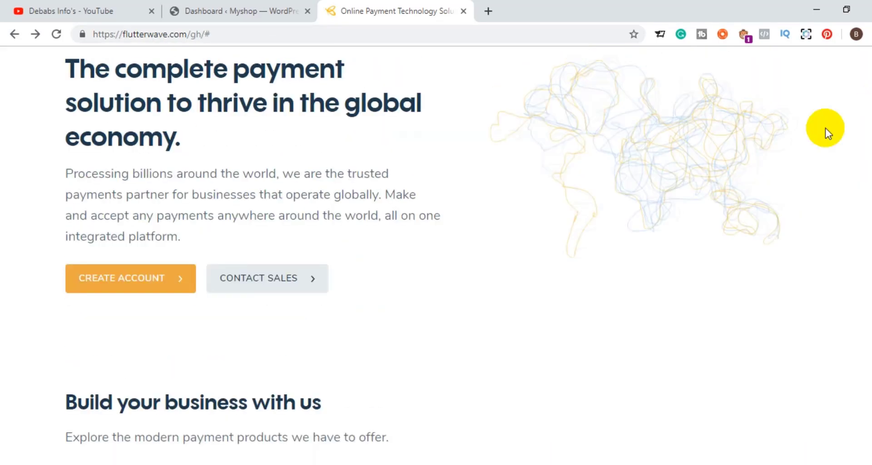
Start creating a free Rave account to accept payments as an Individual and continue to the account details form
{"action": "left_click", "coordinate": [114, 286]}
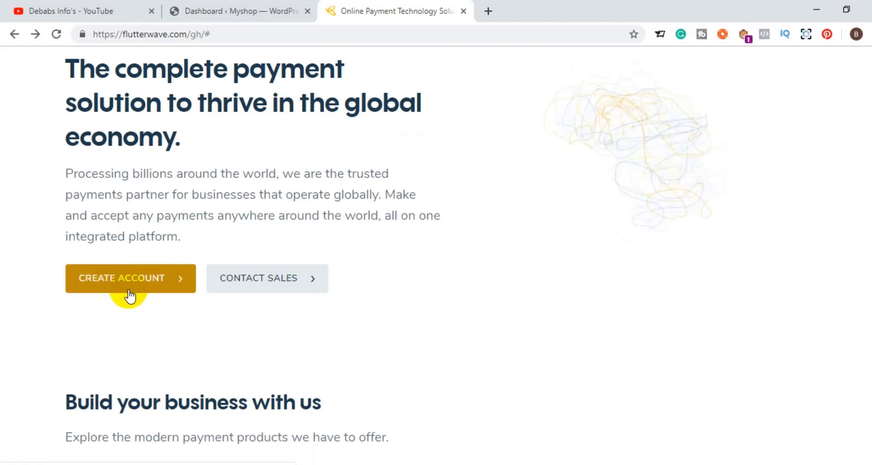
{"action": "left_click", "coordinate": [130, 281]}
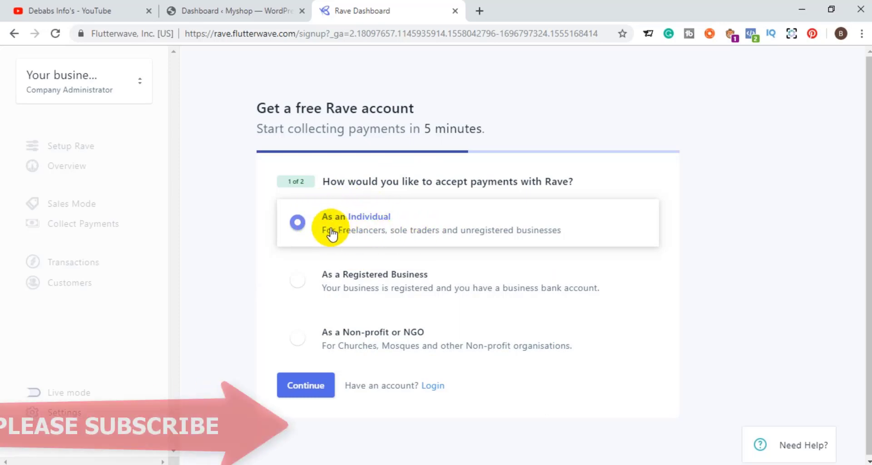
{"action": "left_click", "coordinate": [299, 384]}
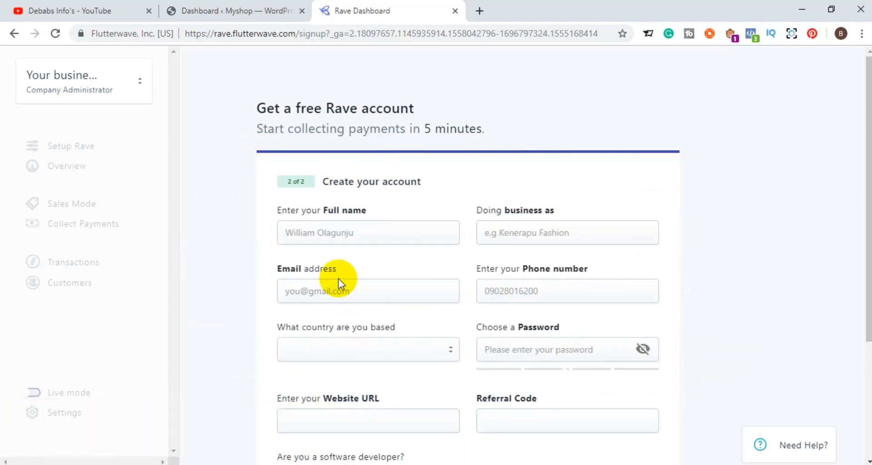
Examine the account registration form, from the name, contact and country fields to the software developer question
{"action": "left_click_drag", "start_coordinate": [867, 225], "coordinate": [866, 262]}
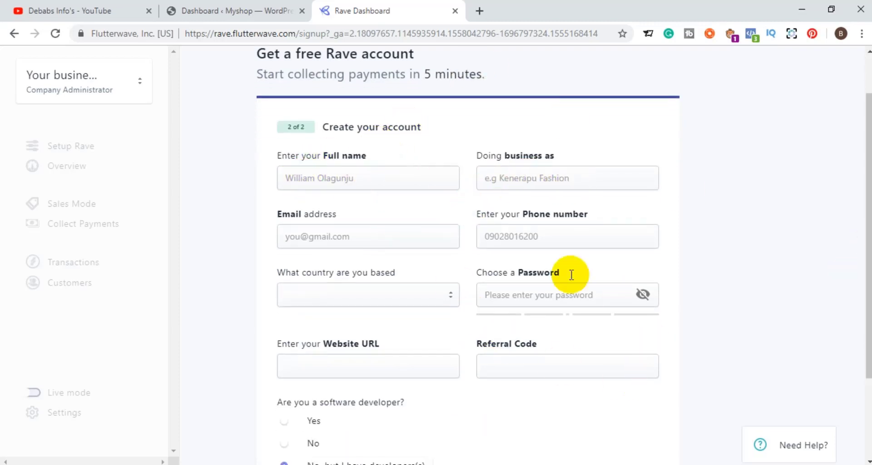
{"action": "left_click_drag", "start_coordinate": [869, 364], "coordinate": [868, 436]}
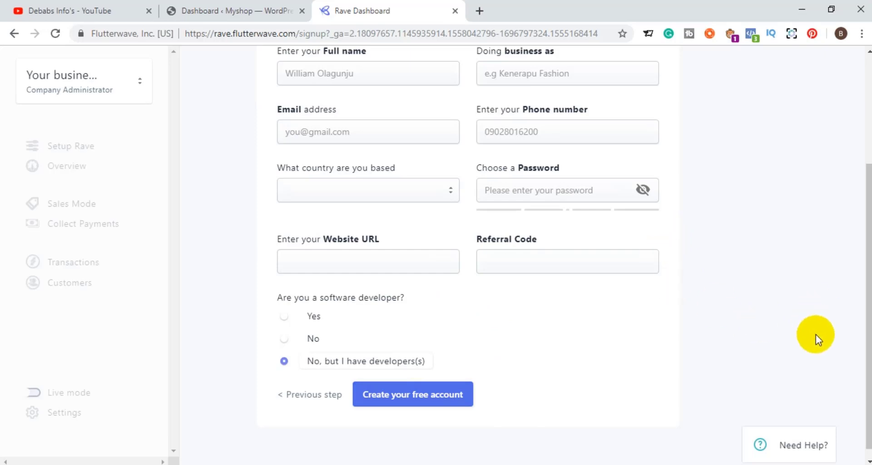
{"action": "scroll", "coordinate": [558, 368], "scroll_direction": "up", "scroll_amount": 2}
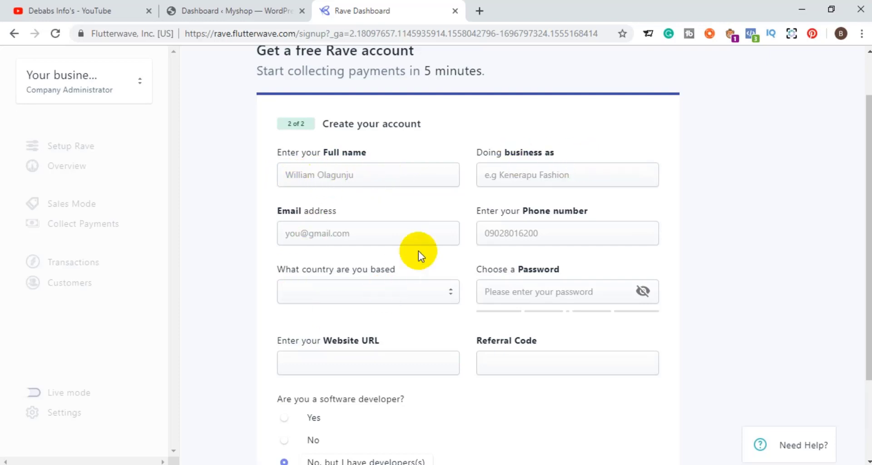
{"action": "scroll", "coordinate": [852, 267], "scroll_direction": "down", "scroll_amount": 2}
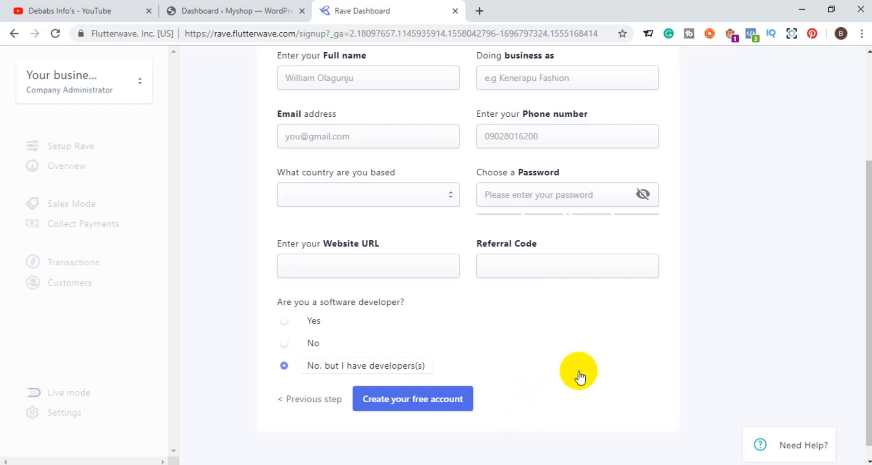
{"action": "left_click", "coordinate": [320, 141]}
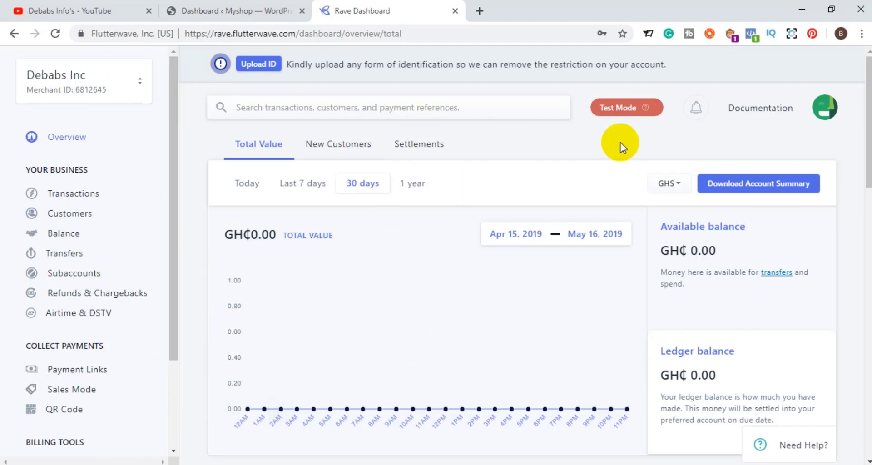
Examine the Rave overview page, including the total value, ledger balance, settlements and customer sections
{"action": "left_click_drag", "start_coordinate": [866, 156], "coordinate": [866, 223]}
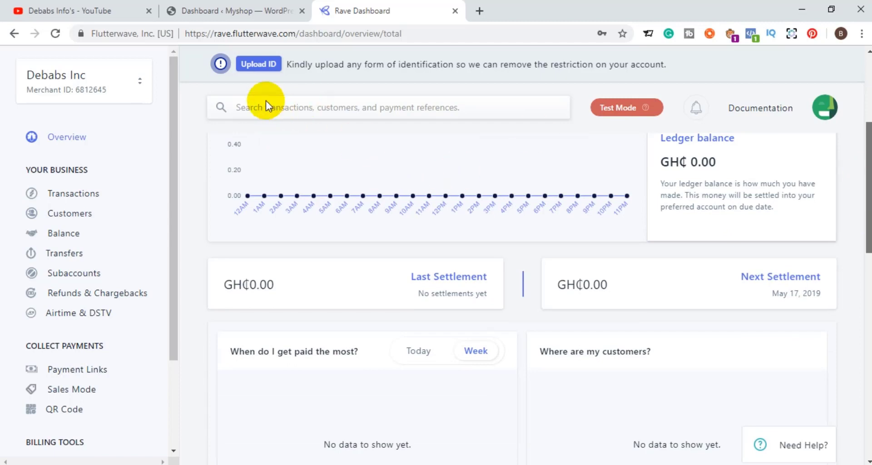
{"action": "scroll", "coordinate": [325, 106], "scroll_direction": "up", "scroll_amount": 5}
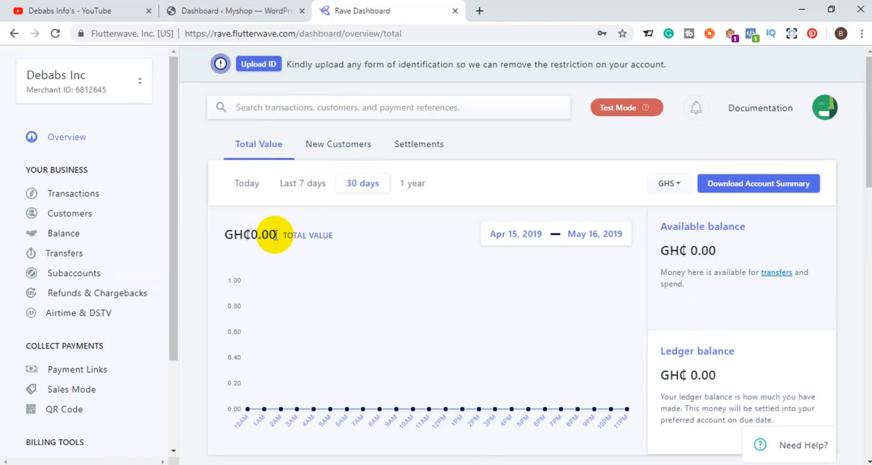
{"action": "left_click_drag", "start_coordinate": [279, 235], "coordinate": [230, 238]}
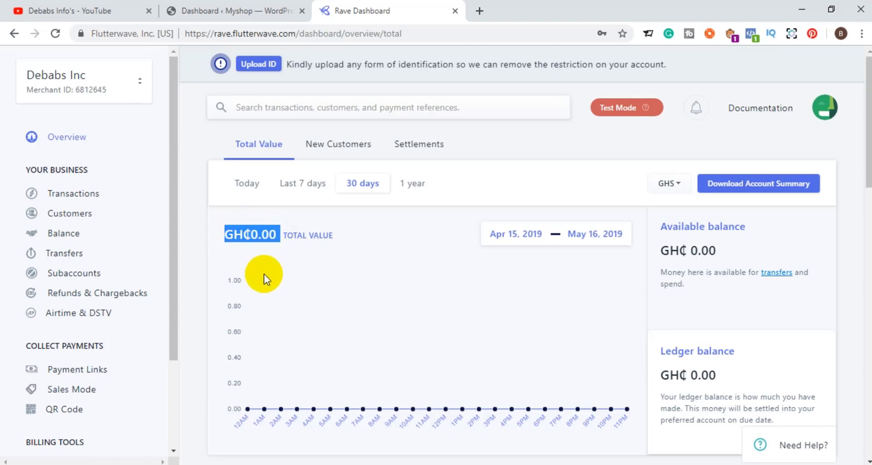
{"action": "left_click", "coordinate": [248, 235]}
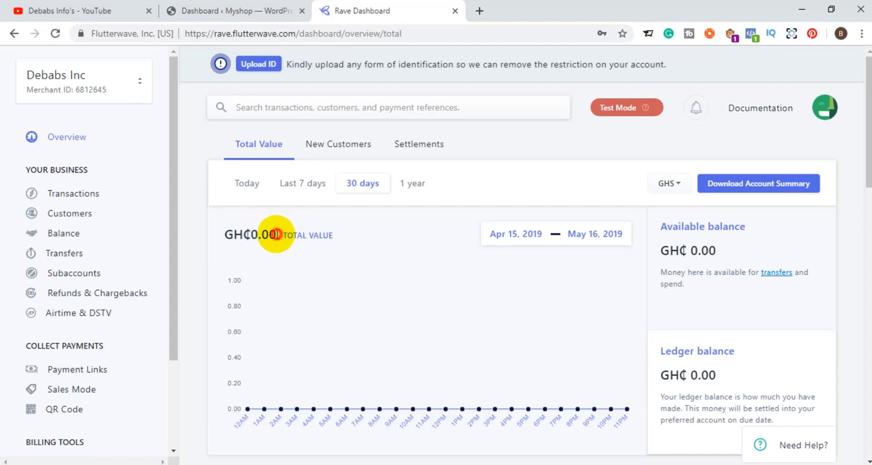
{"action": "left_click_drag", "start_coordinate": [276, 234], "coordinate": [219, 242]}
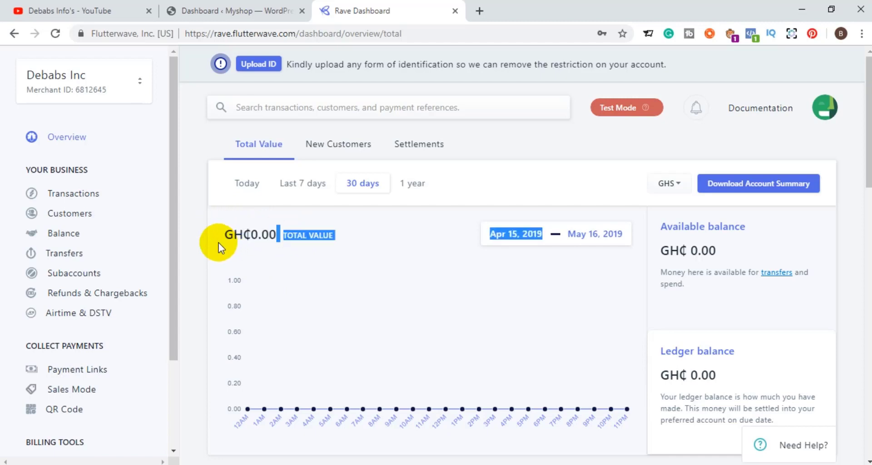
{"action": "left_click", "coordinate": [288, 292]}
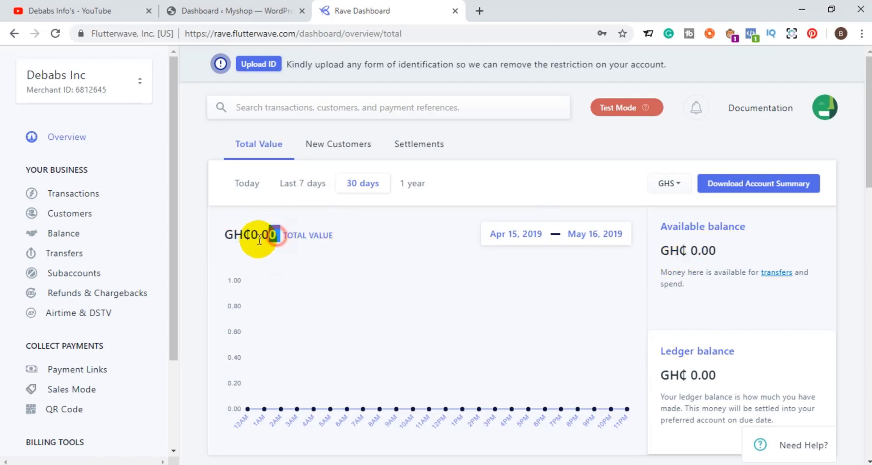
{"action": "left_click_drag", "start_coordinate": [259, 241], "coordinate": [228, 243]}
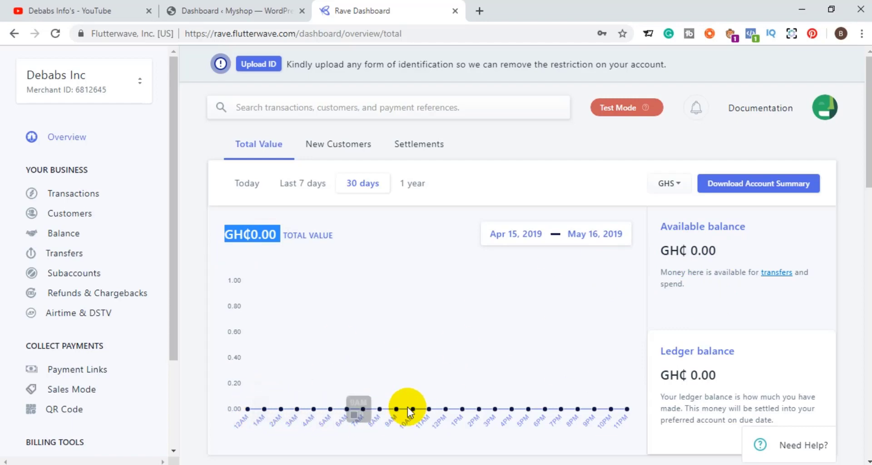
{"action": "scroll", "coordinate": [862, 220], "scroll_direction": "down", "scroll_amount": 6}
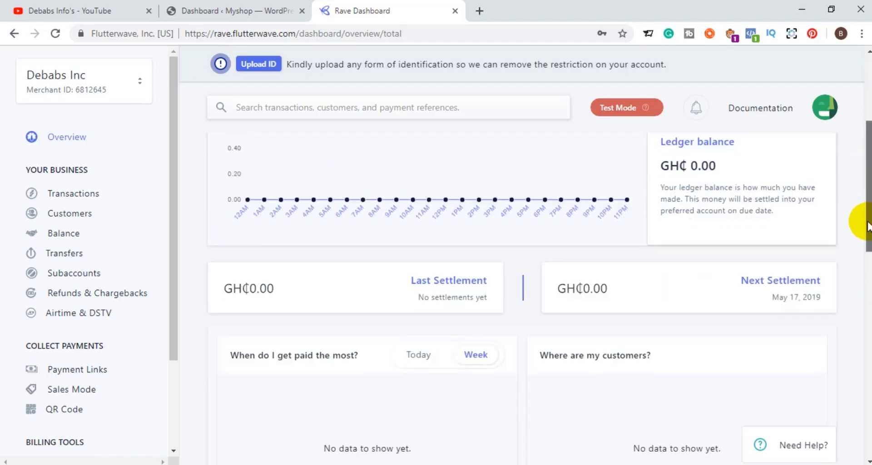
{"action": "scroll", "coordinate": [850, 189], "scroll_direction": "up", "scroll_amount": 3}
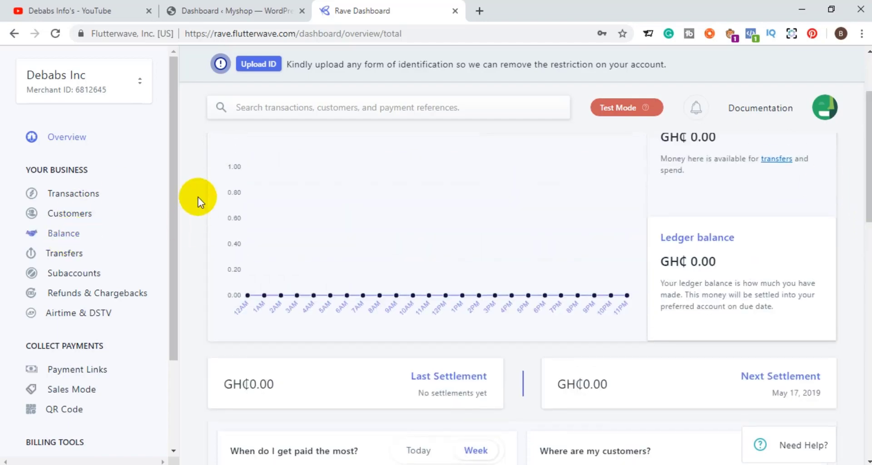
Look through the Rave navigation options, from the business tools to Test mode and Settings, and clear the text selection
{"action": "left_click_drag", "start_coordinate": [176, 184], "coordinate": [177, 223]}
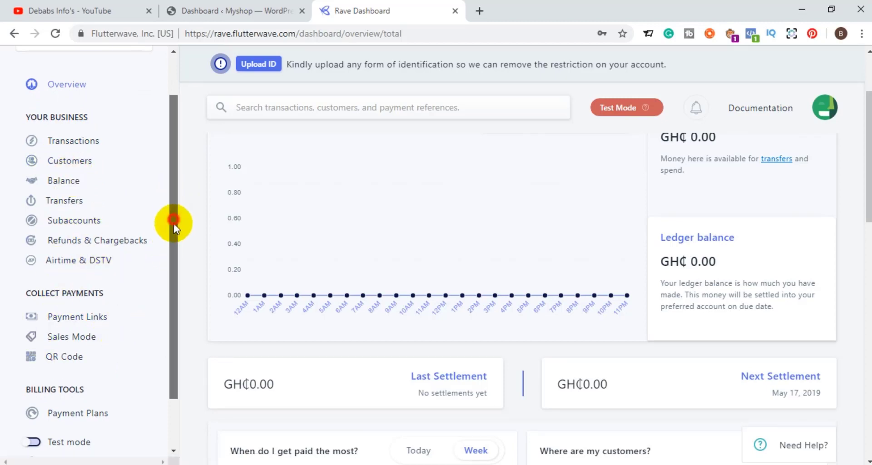
{"action": "left_click_drag", "start_coordinate": [173, 224], "coordinate": [173, 302]}
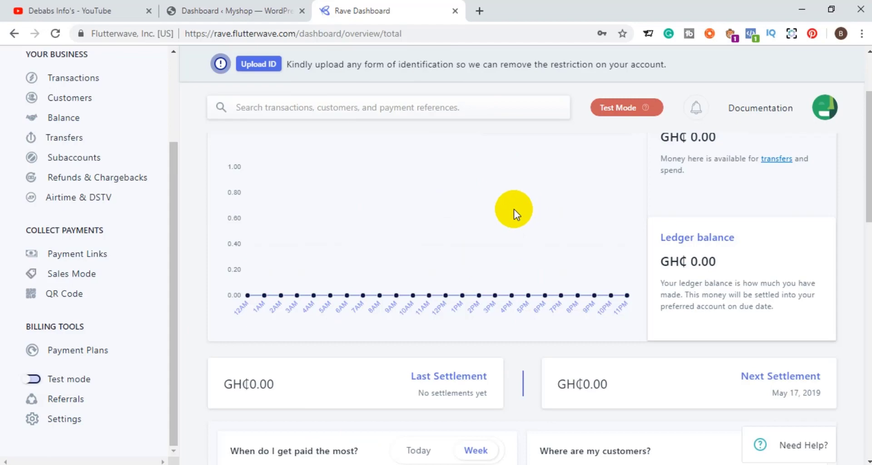
{"action": "scroll", "coordinate": [858, 143], "scroll_direction": "up", "scroll_amount": 3}
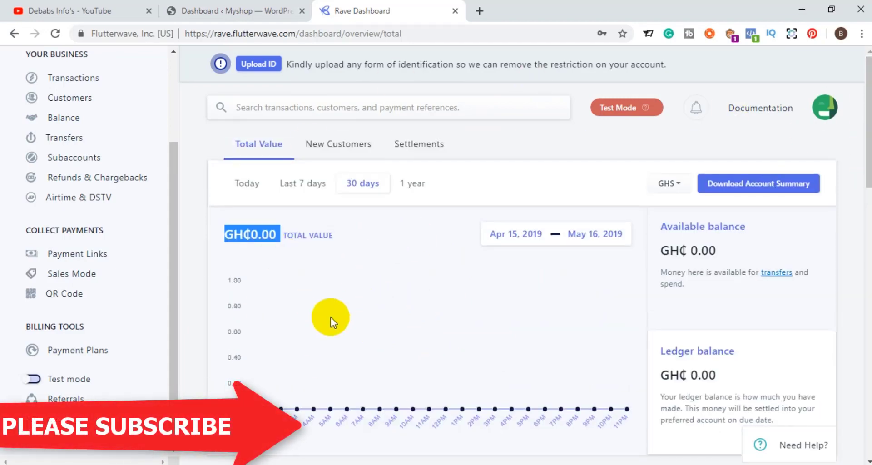
{"action": "left_click", "coordinate": [357, 302]}
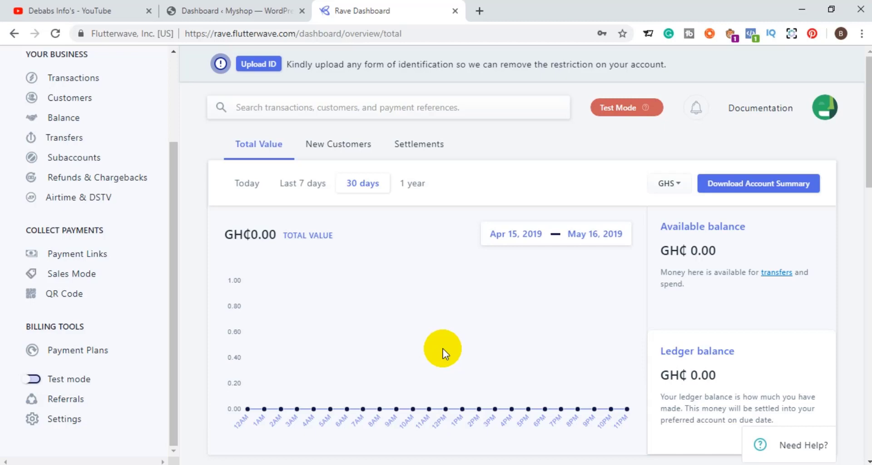
Switch to the Myshop WordPress admin dashboard and bring its full list of admin sections into view
{"action": "left_click", "coordinate": [220, 9]}
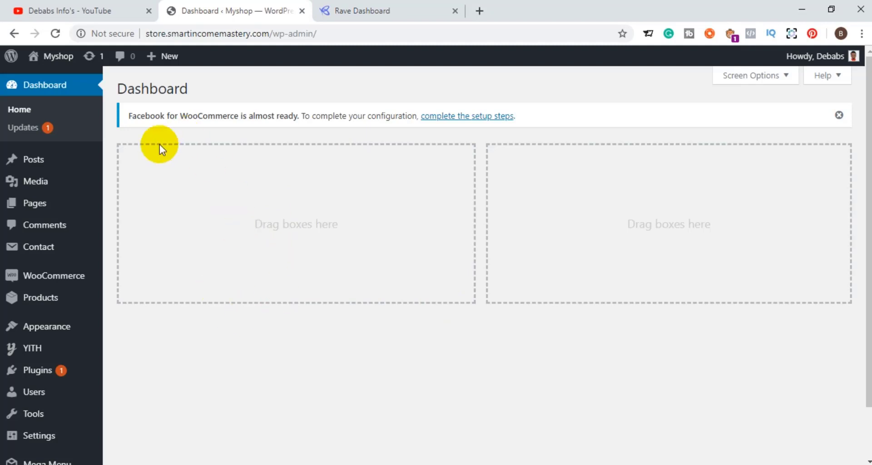
{"action": "scroll", "coordinate": [866, 181], "scroll_direction": "down", "scroll_amount": 2}
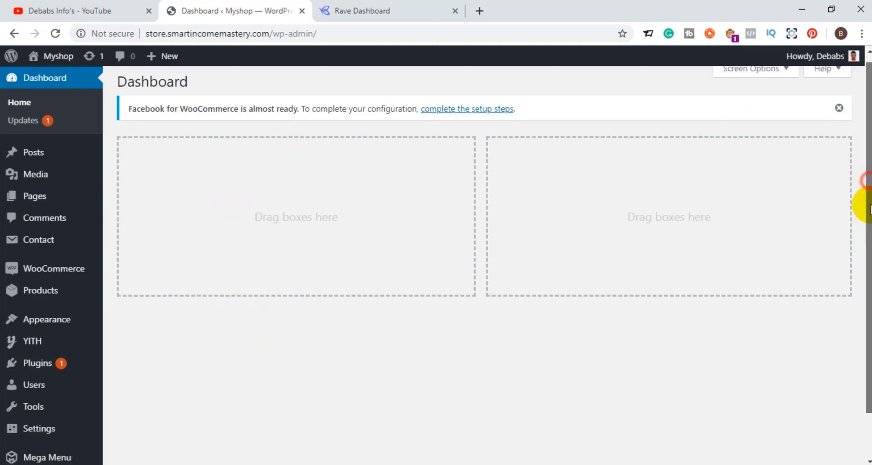
{"action": "scroll", "coordinate": [858, 237], "scroll_direction": "up", "scroll_amount": 2}
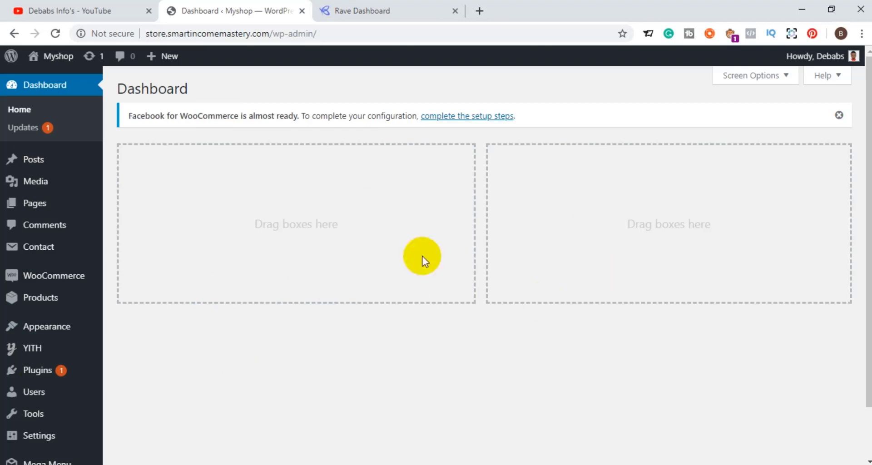
{"action": "scroll", "coordinate": [681, 318], "scroll_direction": "down", "scroll_amount": 2}
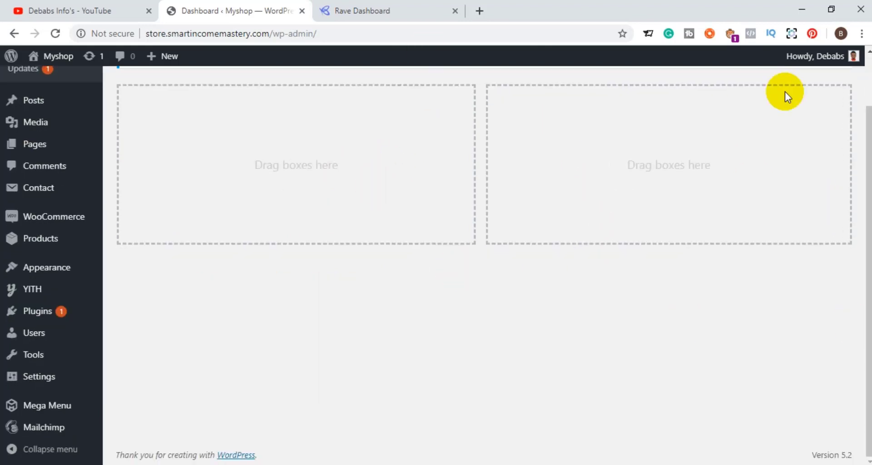
Search for "rave" among the plugins available to add to the Myshop site and review the payment gateway plugins found
{"action": "left_click", "coordinate": [363, 9]}
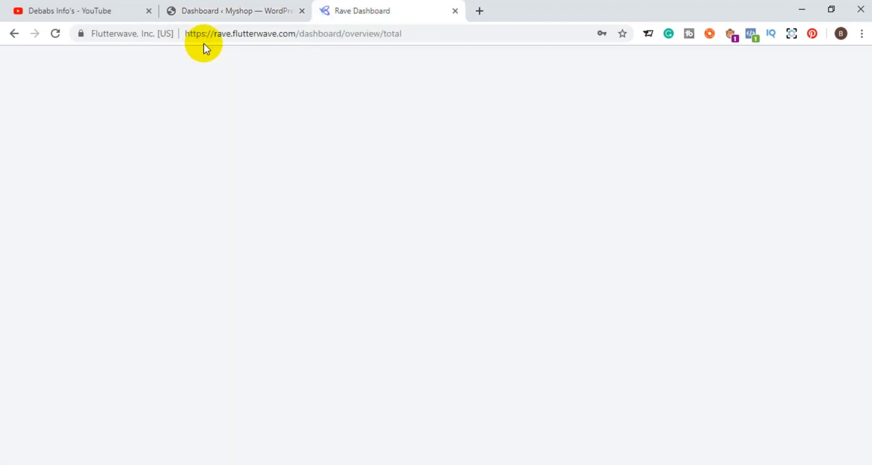
{"action": "left_click", "coordinate": [252, 7]}
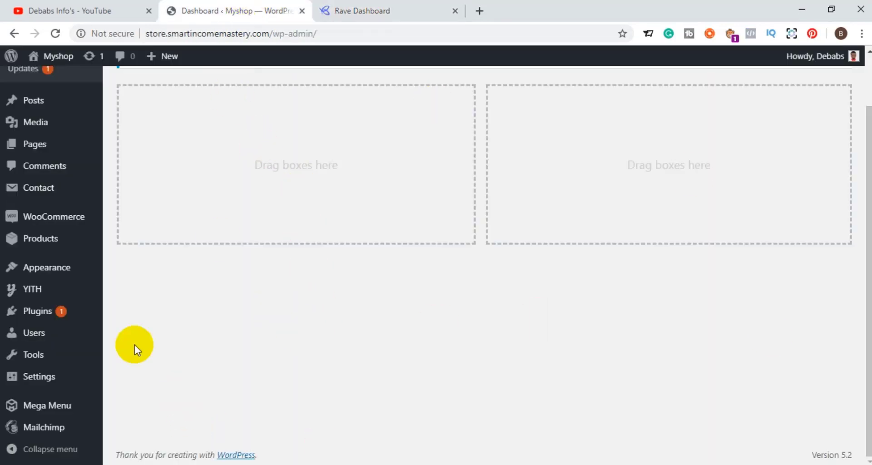
{"action": "mouse_move", "coordinate": [35, 313]}
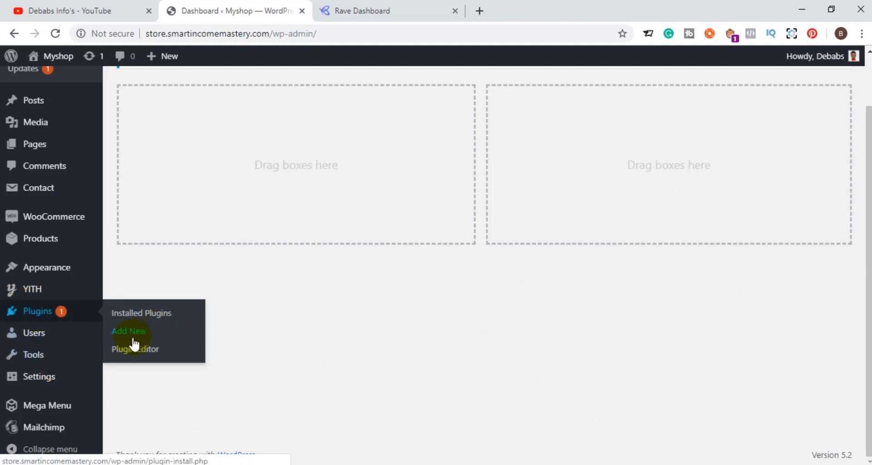
{"action": "left_click", "coordinate": [122, 330]}
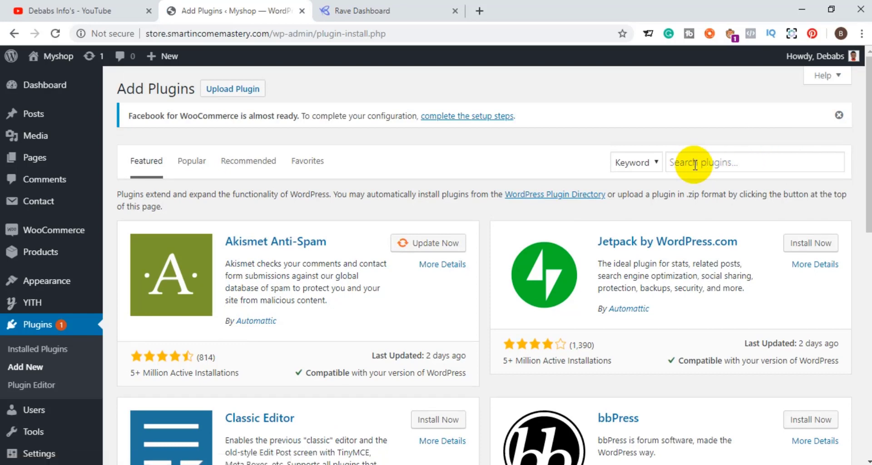
{"action": "left_click", "coordinate": [695, 163]}
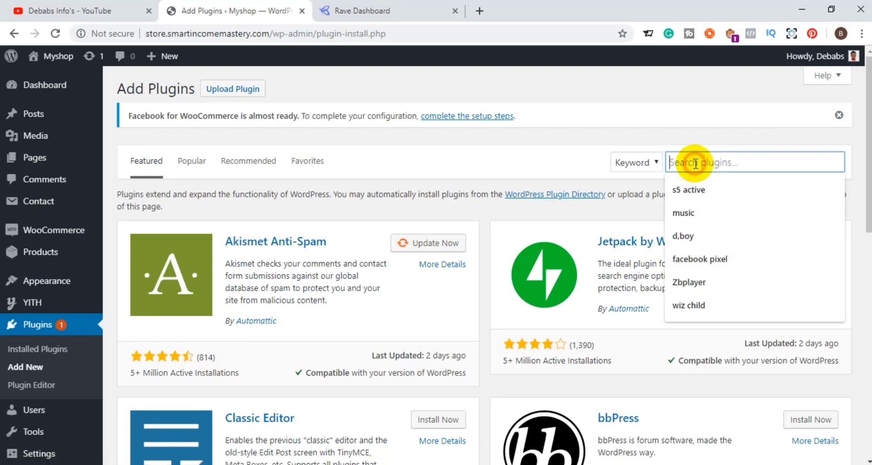
{"action": "type", "text": "r"}
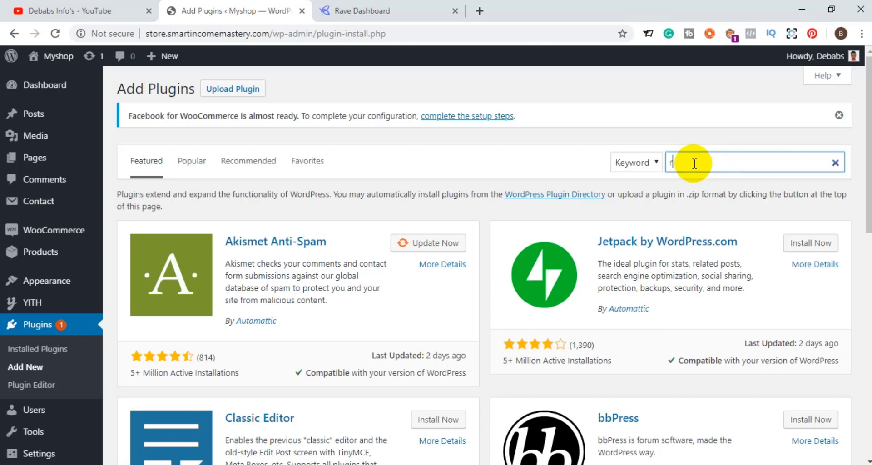
{"action": "type", "text": "ave"}
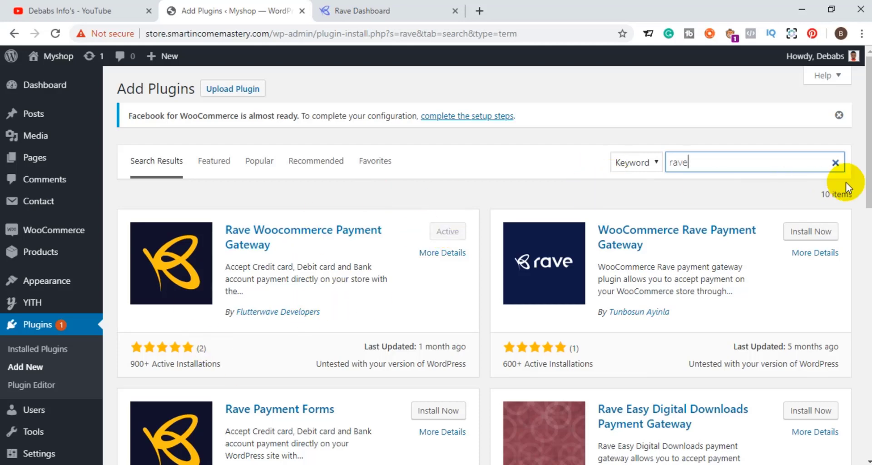
{"action": "scroll", "coordinate": [858, 195], "scroll_direction": "down", "scroll_amount": 3}
{"action": "scroll", "coordinate": [869, 207], "scroll_direction": "up", "scroll_amount": 1}
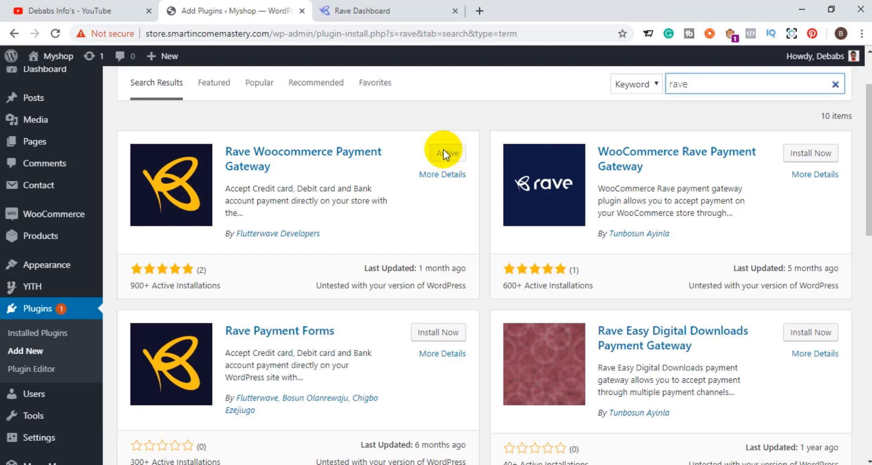
Open the WooCommerce payment settings and bring the Rave payment method into view
{"action": "mouse_move", "coordinate": [63, 219]}
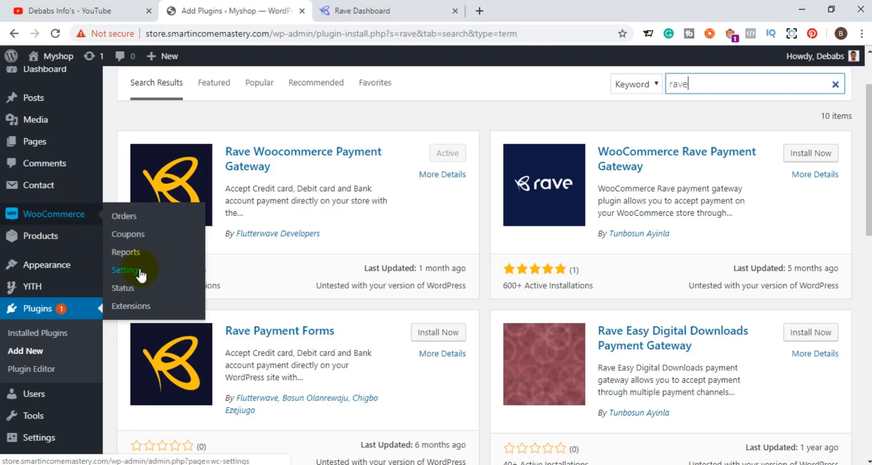
{"action": "left_click", "coordinate": [120, 273]}
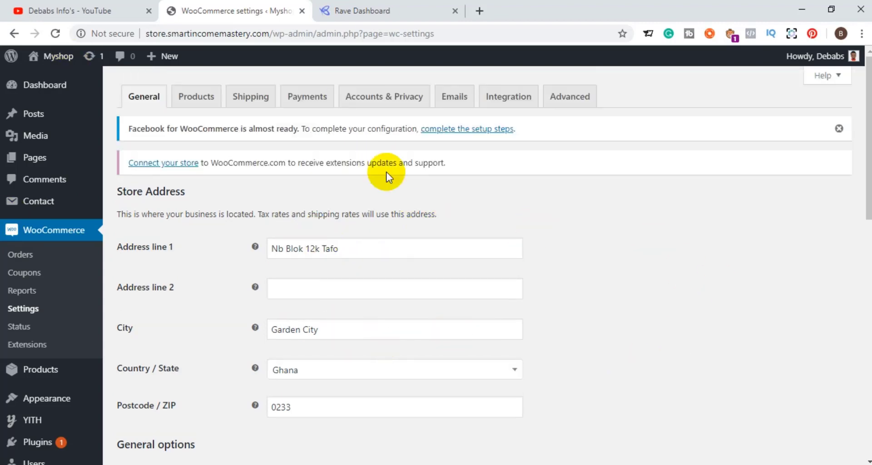
{"action": "left_click", "coordinate": [288, 97]}
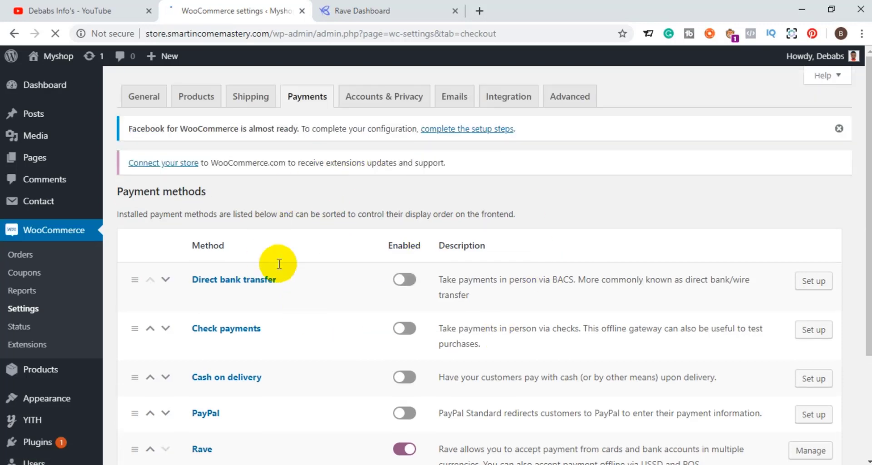
{"action": "left_click_drag", "start_coordinate": [865, 204], "coordinate": [861, 253]}
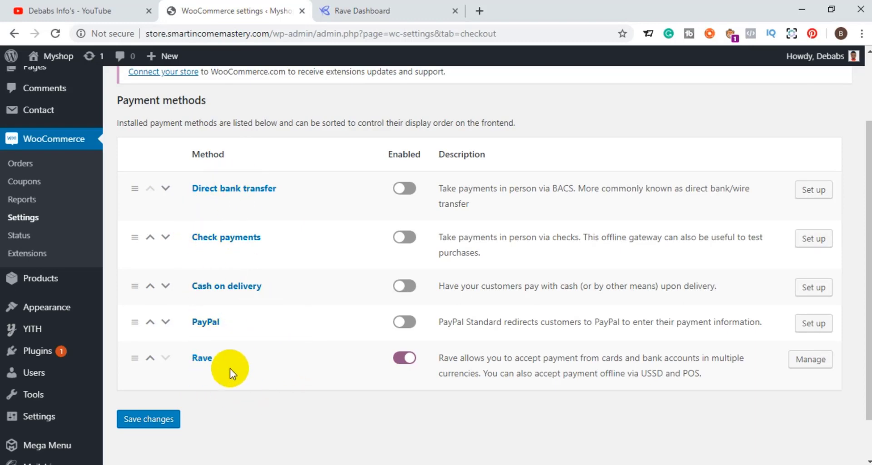
Toggle the Rave payment method off and back on, and open its gateway settings
{"action": "left_click", "coordinate": [407, 365]}
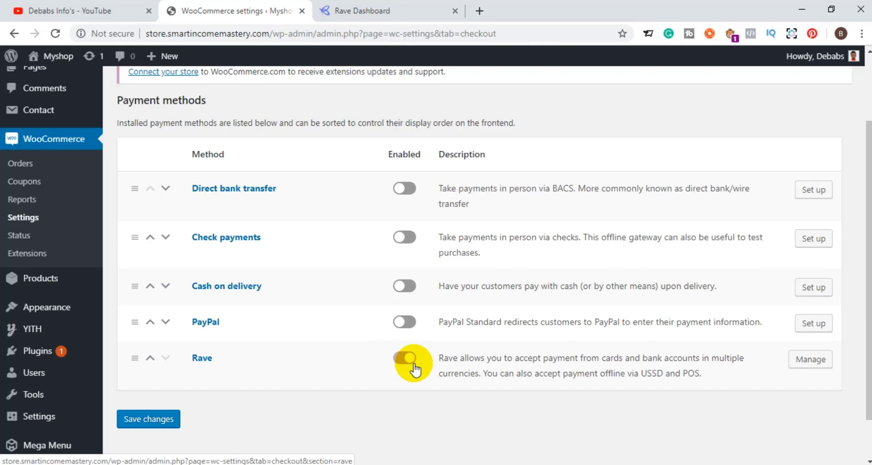
{"action": "left_click", "coordinate": [406, 359]}
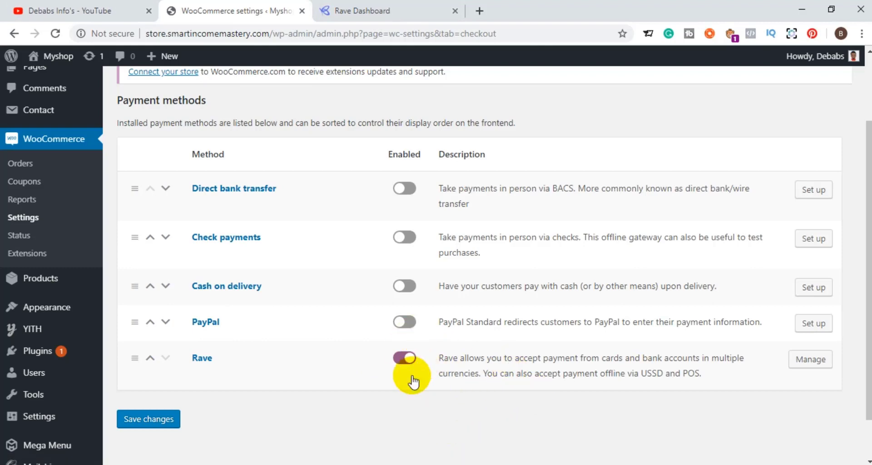
{"action": "left_click", "coordinate": [810, 359]}
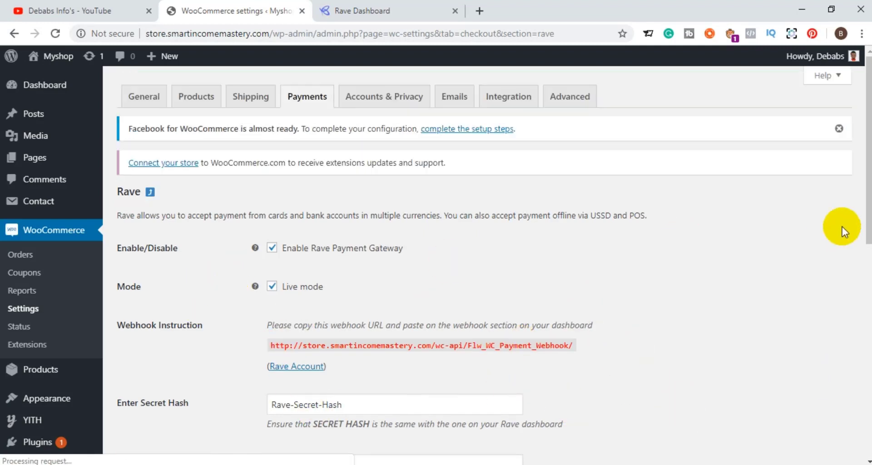
{"action": "scroll", "coordinate": [842, 227], "scroll_direction": "down", "scroll_amount": 2}
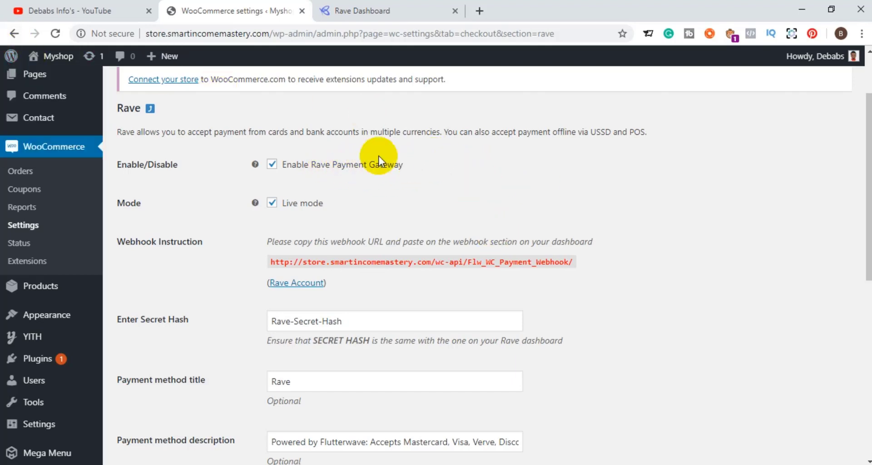
Open the Myshop storefront in a new browser tab and add the Patek Eleven product to the wishlist
{"action": "right_click", "coordinate": [55, 61]}
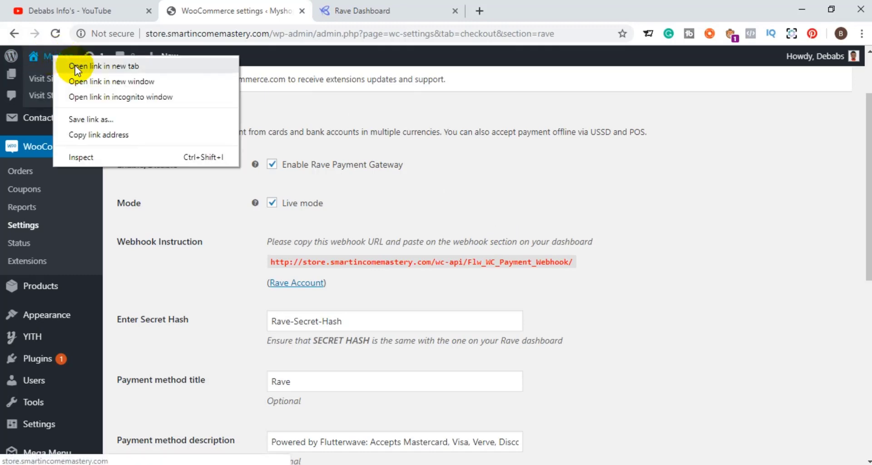
{"action": "left_click", "coordinate": [75, 66]}
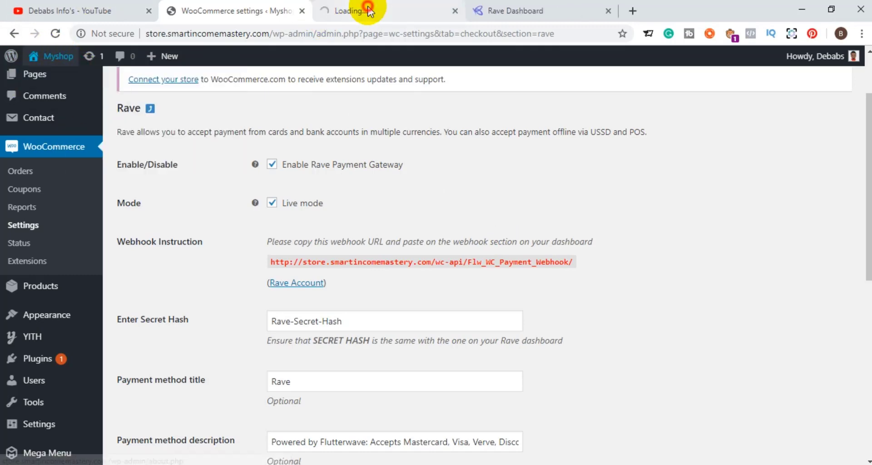
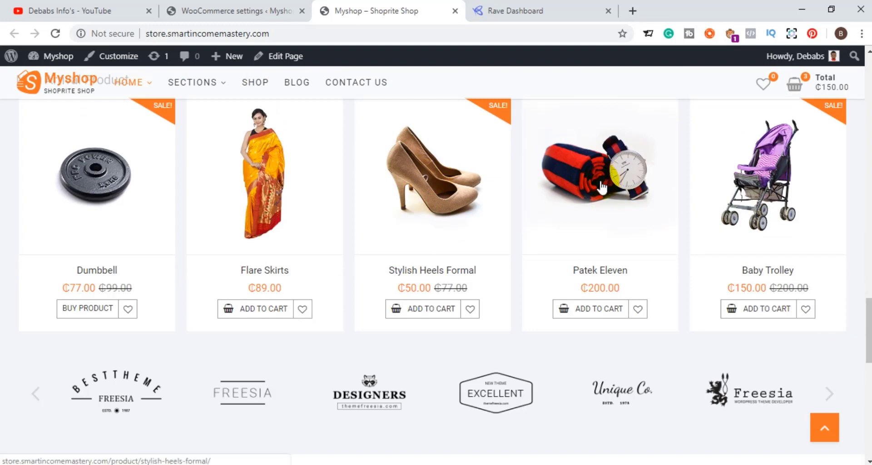
{"action": "left_click", "coordinate": [599, 185]}
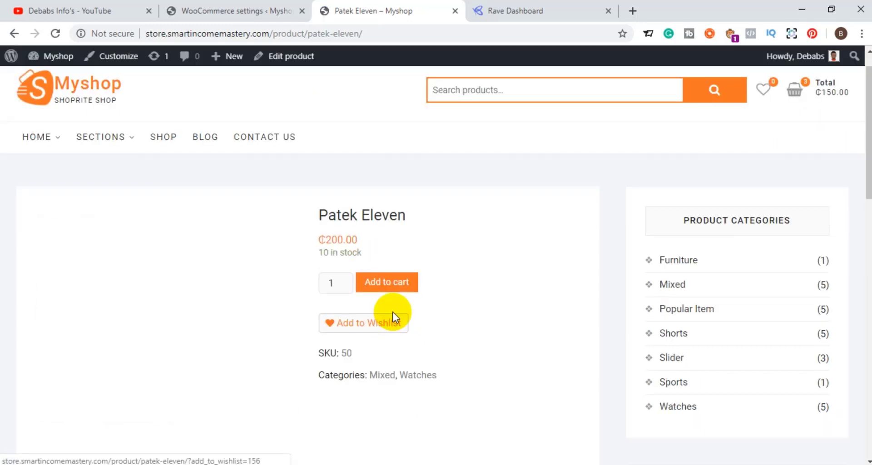
{"action": "left_click", "coordinate": [393, 314]}
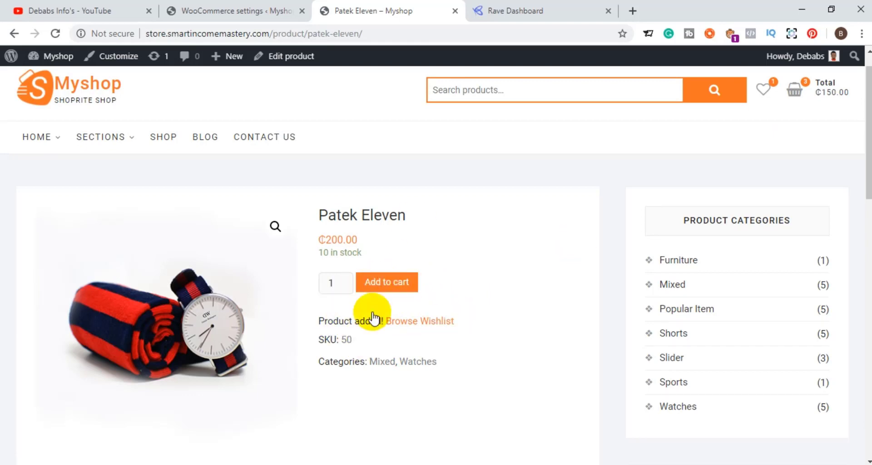
View the shopping cart with the Stylish Heels Formal item and proceed to checkout
{"action": "mouse_move", "coordinate": [795, 93]}
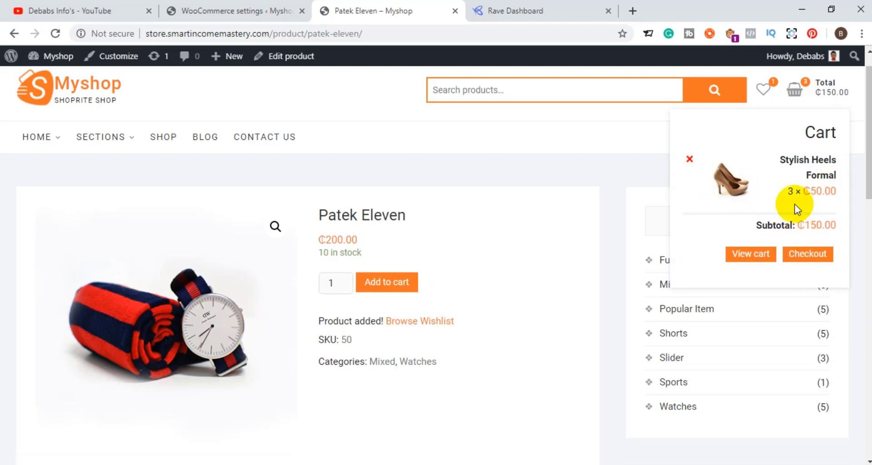
{"action": "left_click", "coordinate": [750, 259]}
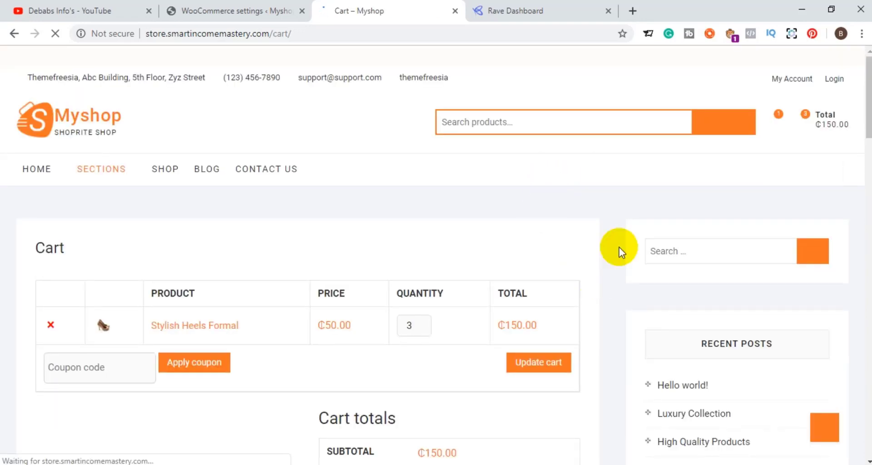
{"action": "scroll", "coordinate": [865, 200], "scroll_direction": "down", "scroll_amount": 3}
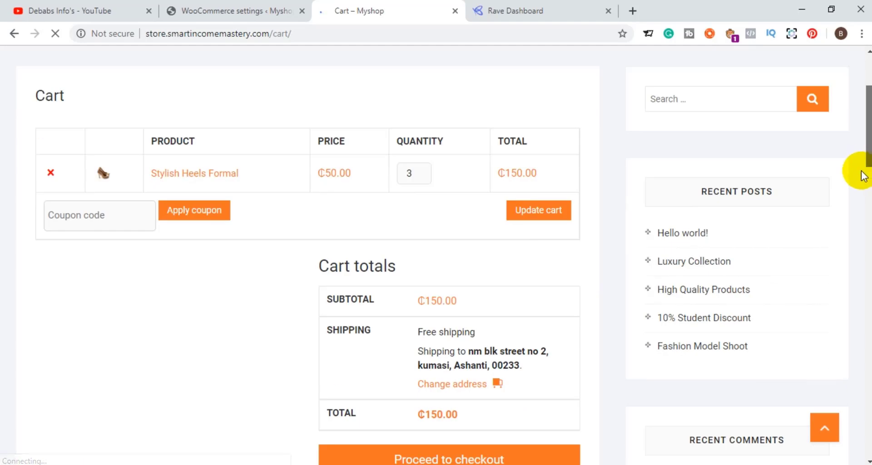
{"action": "scroll", "coordinate": [861, 181], "scroll_direction": "down", "scroll_amount": 2}
{"action": "scroll", "coordinate": [639, 296], "scroll_direction": "down", "scroll_amount": 1}
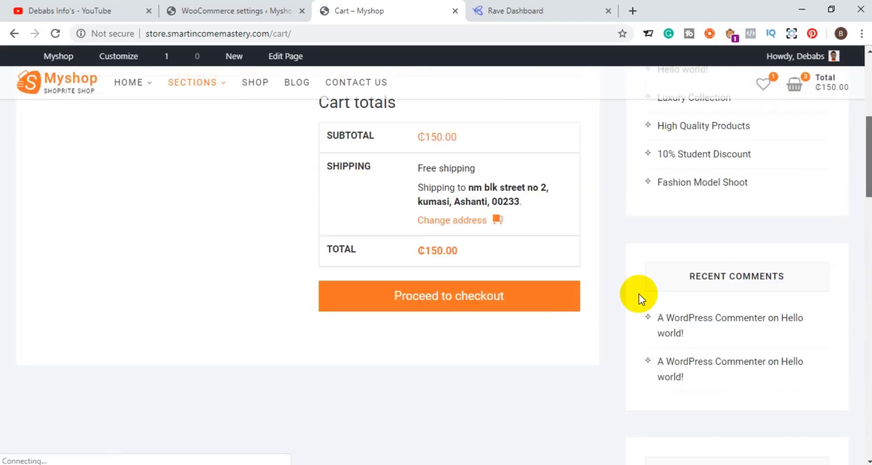
{"action": "left_click", "coordinate": [426, 297]}
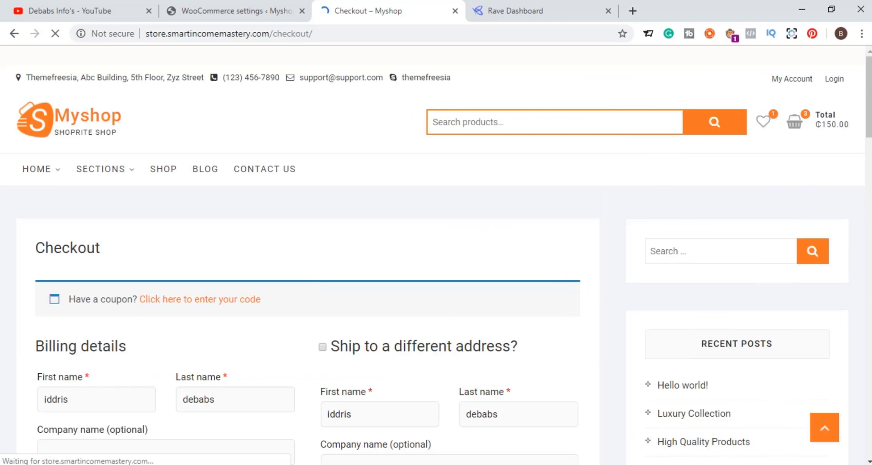
Examine the Rave payment option on the checkout page, including its supported cards and the Flutterwave description
{"action": "scroll", "coordinate": [868, 135], "scroll_direction": "down", "scroll_amount": 1}
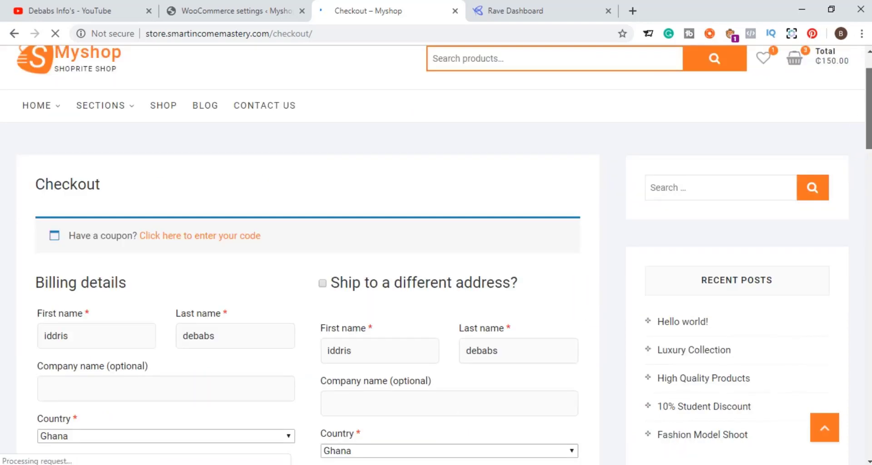
{"action": "scroll", "coordinate": [868, 184], "scroll_direction": "down", "scroll_amount": 10}
{"action": "scroll", "coordinate": [868, 246], "scroll_direction": "down", "scroll_amount": 8}
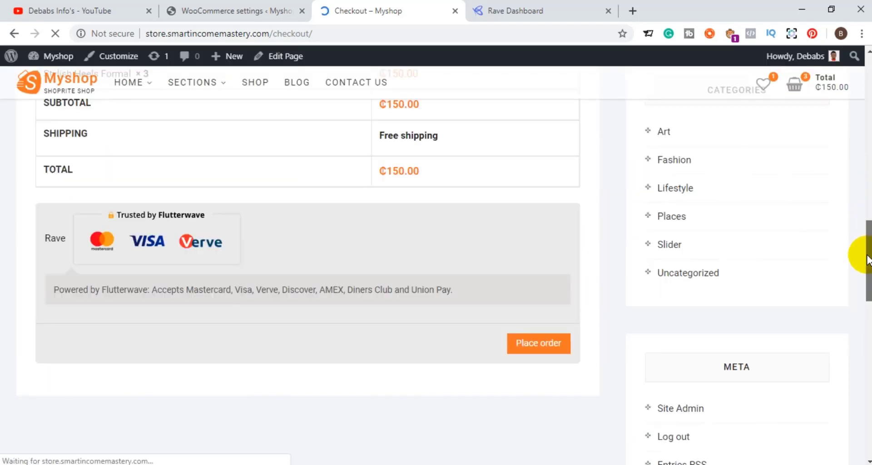
{"action": "left_click_drag", "start_coordinate": [867, 242], "coordinate": [868, 237]}
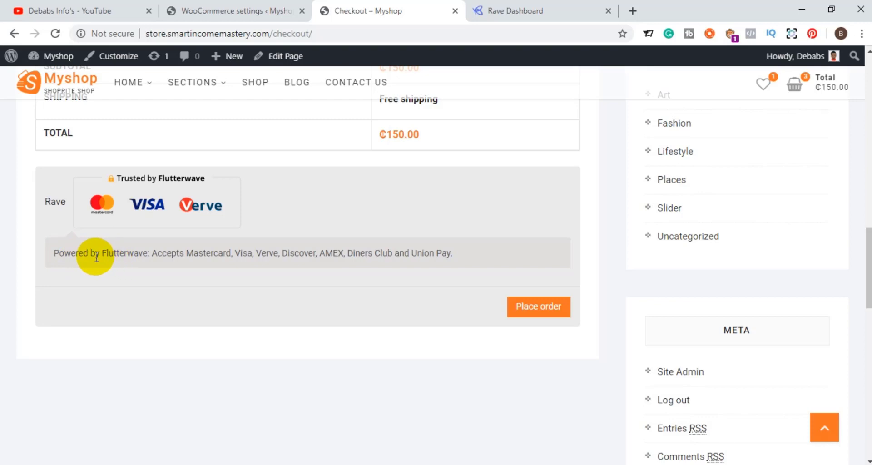
{"action": "left_click_drag", "start_coordinate": [101, 255], "coordinate": [158, 253]}
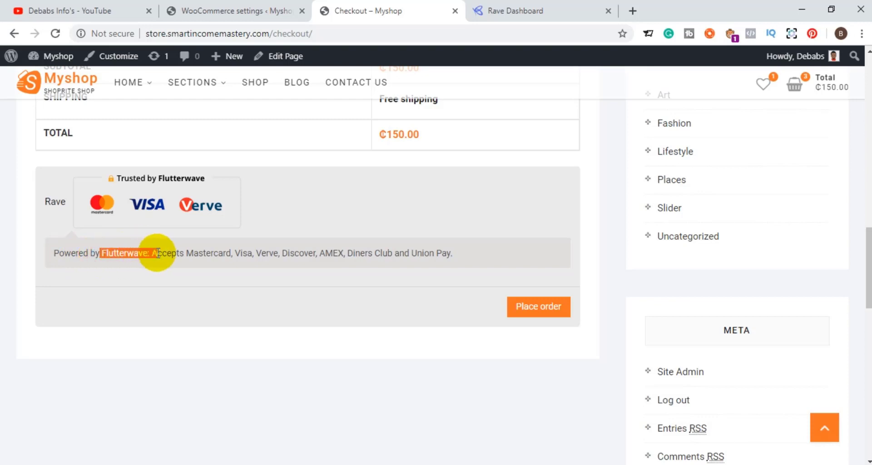
{"action": "left_click", "coordinate": [158, 254]}
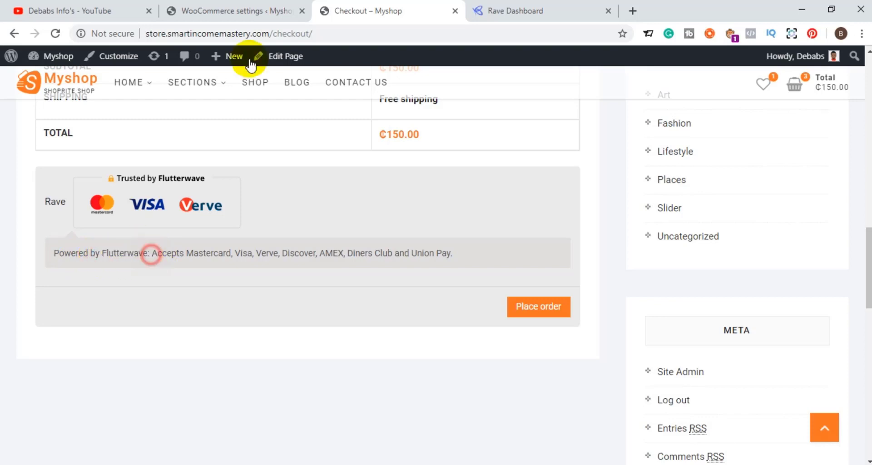
Compare the checkout page with the Rave gateway settings and disable Live mode in those settings
{"action": "left_click", "coordinate": [254, 12]}
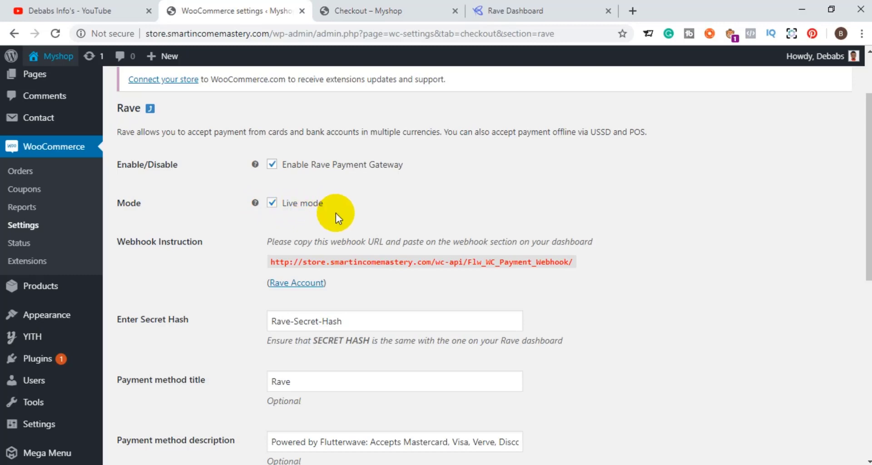
{"action": "left_click", "coordinate": [356, 12]}
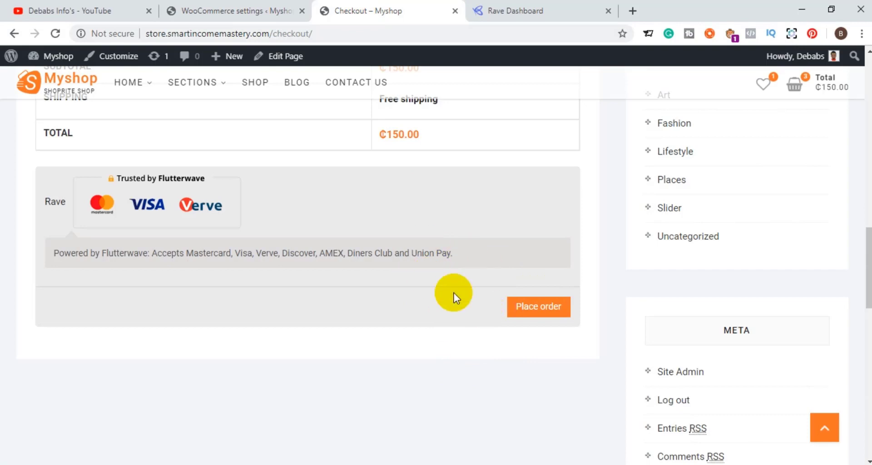
{"action": "left_click", "coordinate": [228, 9]}
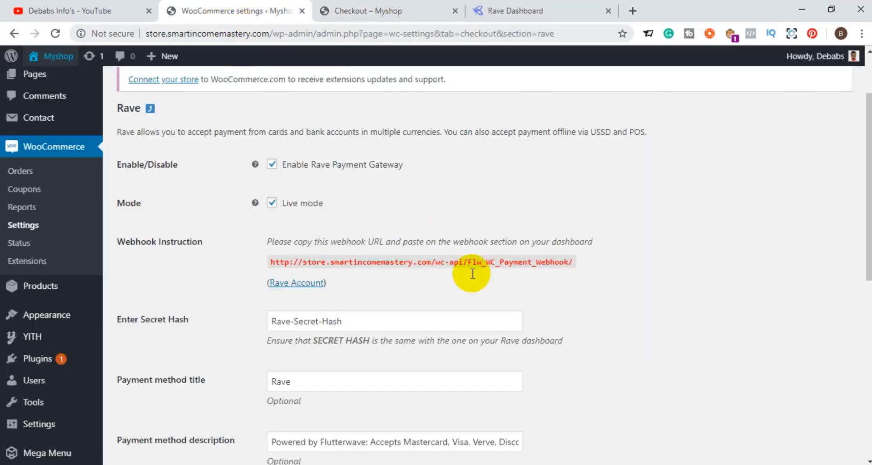
{"action": "left_click", "coordinate": [273, 204]}
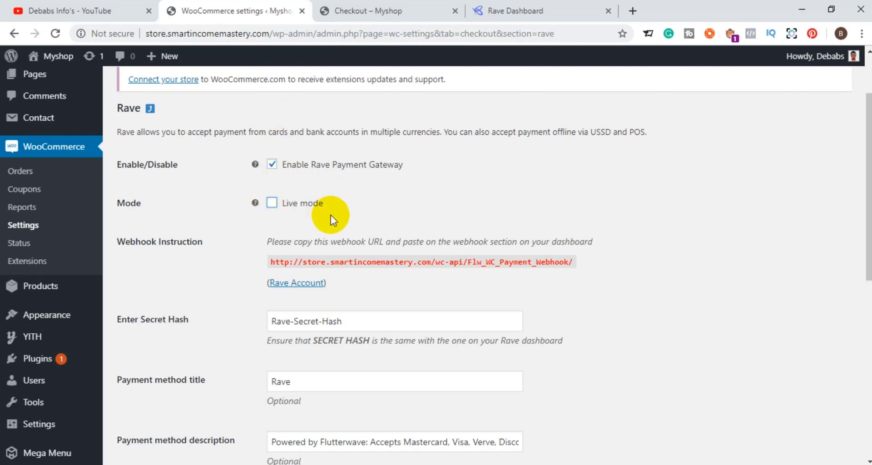
Review the key fields in the Rave gateway settings and open the API keys in the Rave dashboard settings
{"action": "left_click_drag", "start_coordinate": [868, 227], "coordinate": [858, 279]}
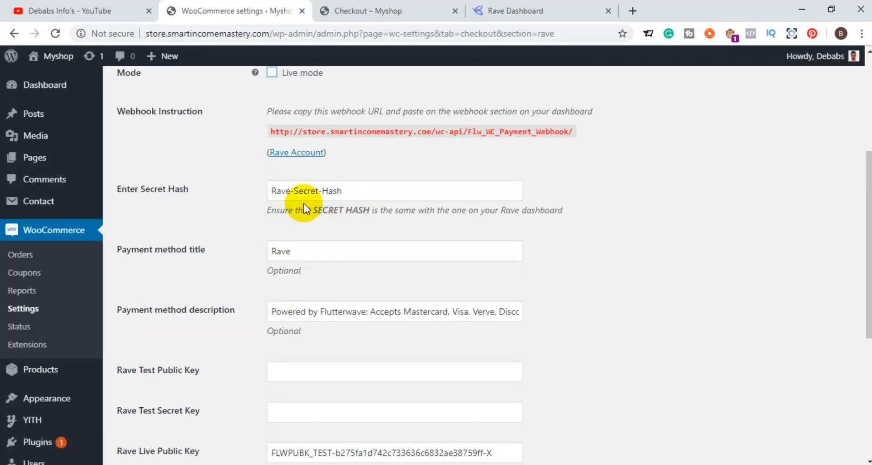
{"action": "scroll", "coordinate": [856, 350], "scroll_direction": "down", "scroll_amount": 4}
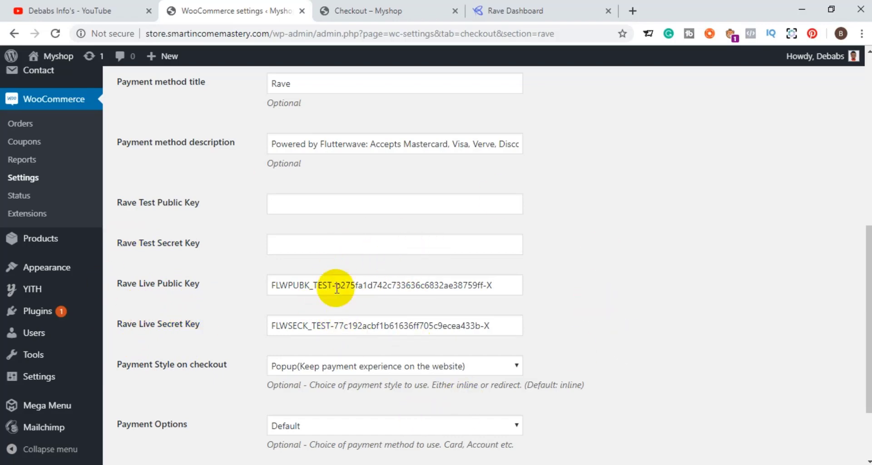
{"action": "left_click", "coordinate": [518, 6]}
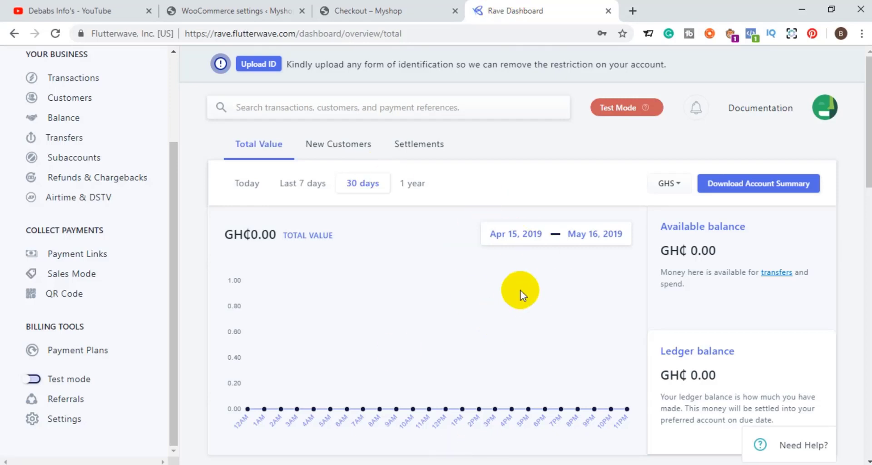
{"action": "scroll", "coordinate": [523, 344], "scroll_direction": "down", "scroll_amount": 2}
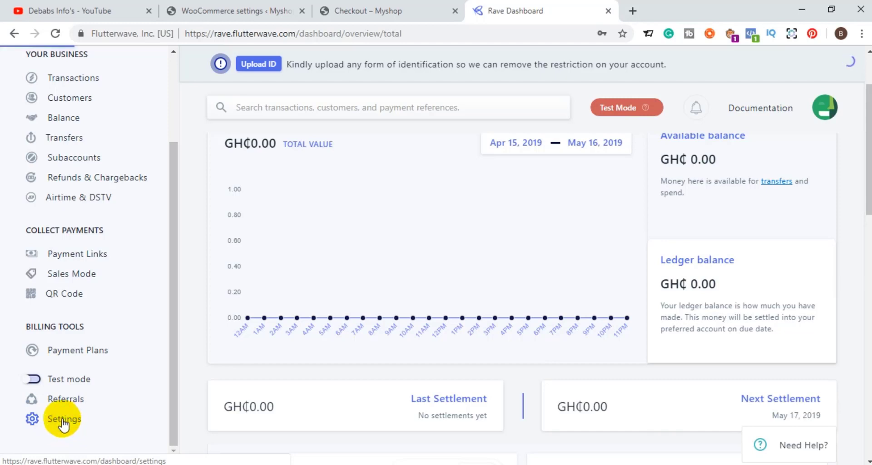
{"action": "left_click", "coordinate": [62, 424]}
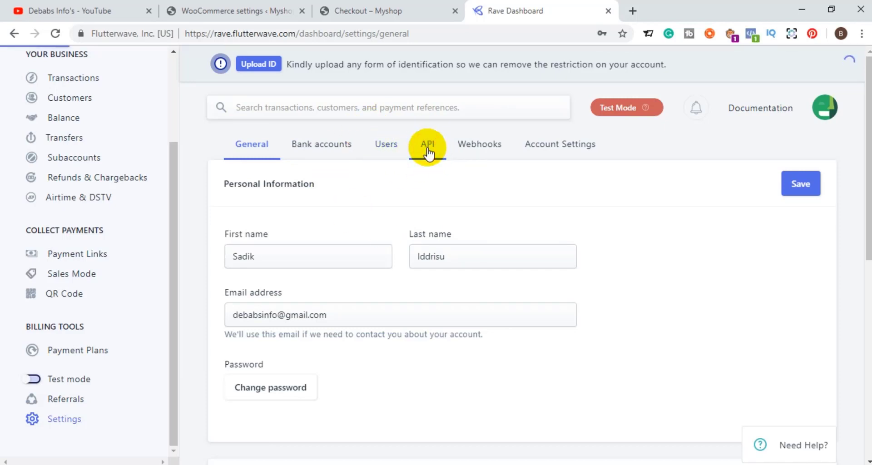
{"action": "left_click", "coordinate": [428, 150]}
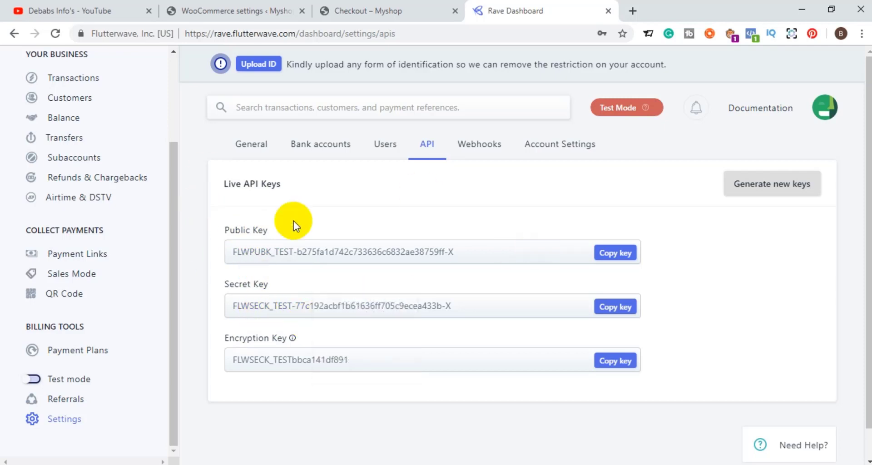
Copy the public key from the Rave dashboard and compare it with the Rave Live Public Key in the WooCommerce settings
{"action": "left_click", "coordinate": [618, 254]}
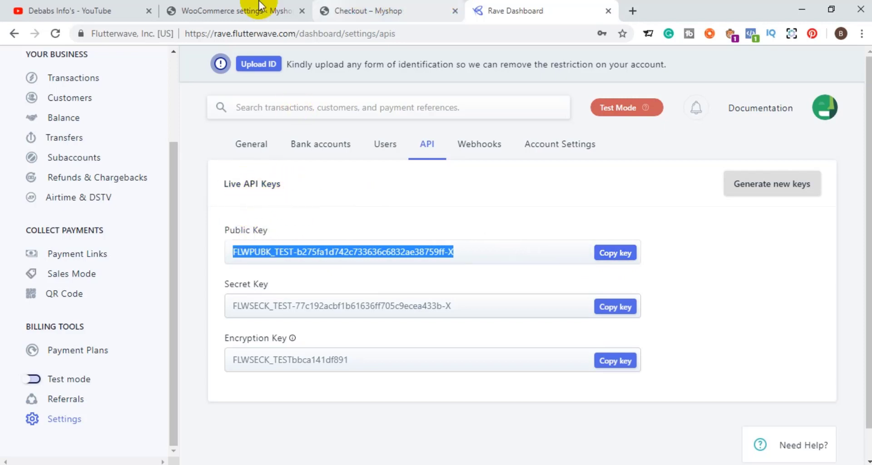
{"action": "left_click", "coordinate": [234, 5]}
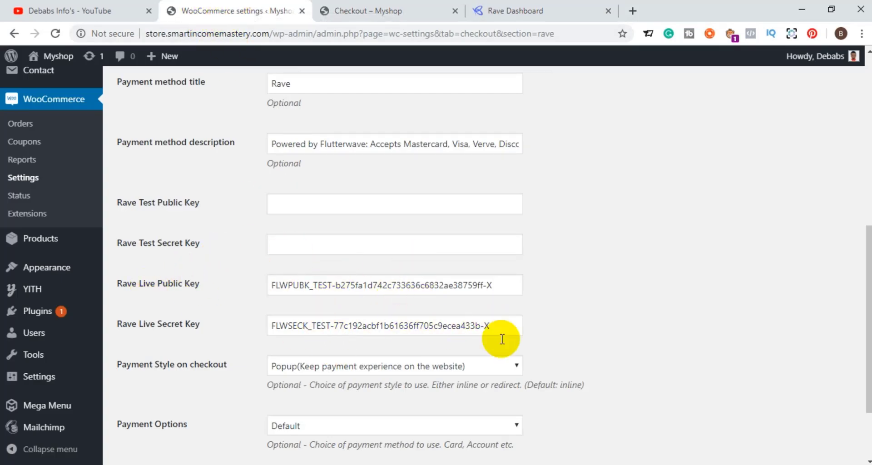
{"action": "left_click_drag", "start_coordinate": [494, 285], "coordinate": [277, 283]}
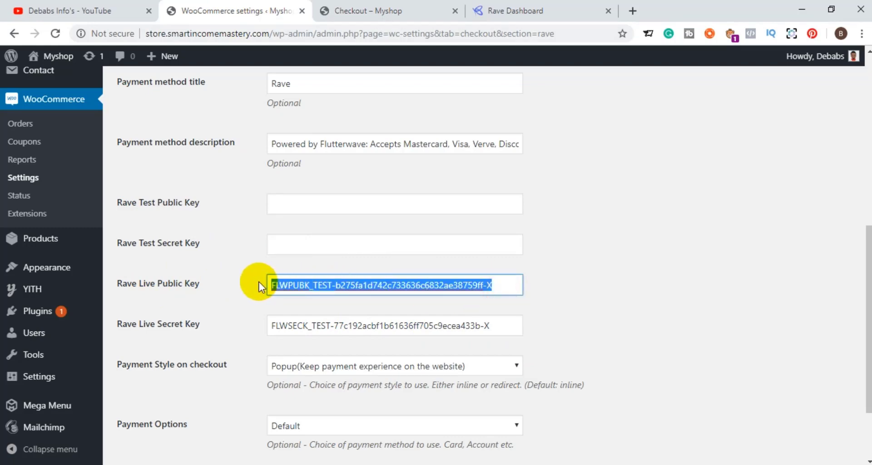
Copy the secret key from the Rave dashboard and compare it with the Rave Live Secret Key in the WooCommerce settings
{"action": "left_click", "coordinate": [511, 10]}
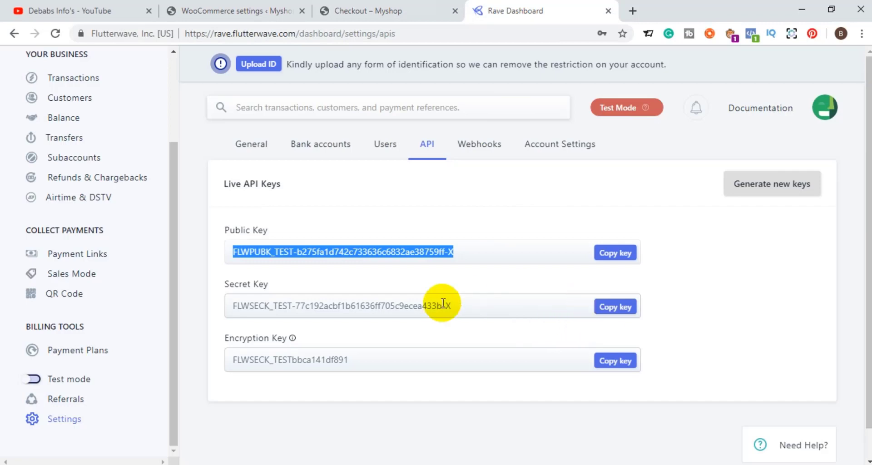
{"action": "left_click", "coordinate": [469, 305]}
{"action": "left_click", "coordinate": [615, 306]}
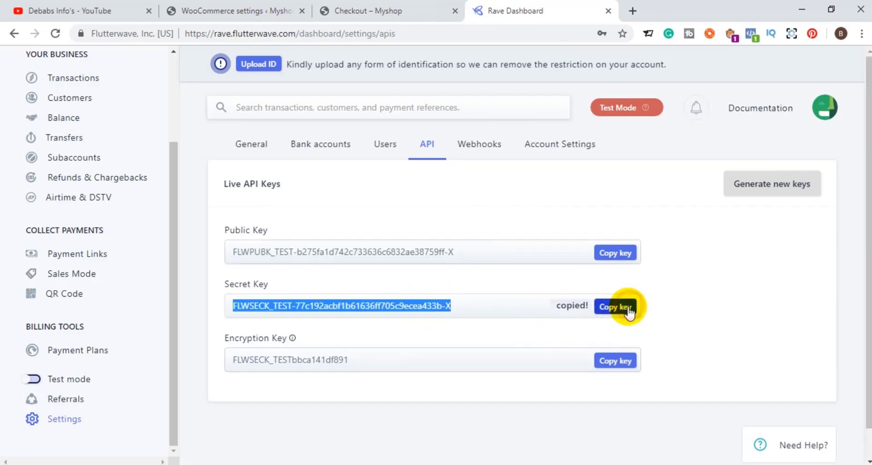
{"action": "left_click", "coordinate": [253, 7]}
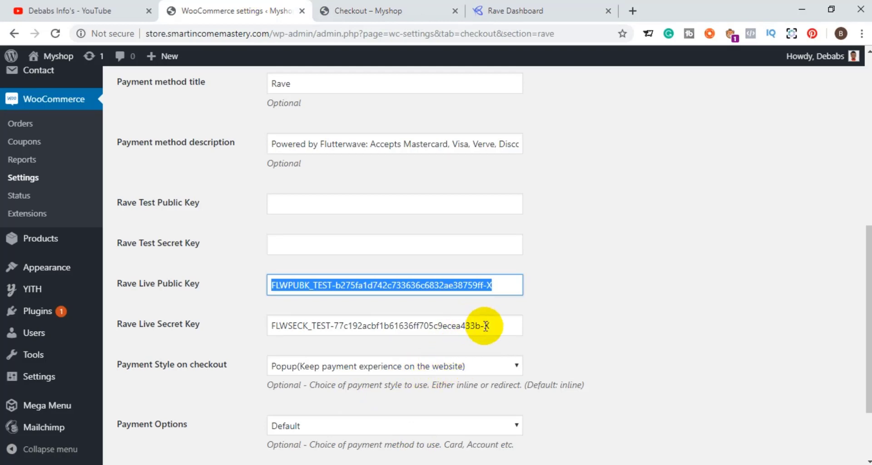
{"action": "left_click_drag", "start_coordinate": [486, 325], "coordinate": [321, 326]}
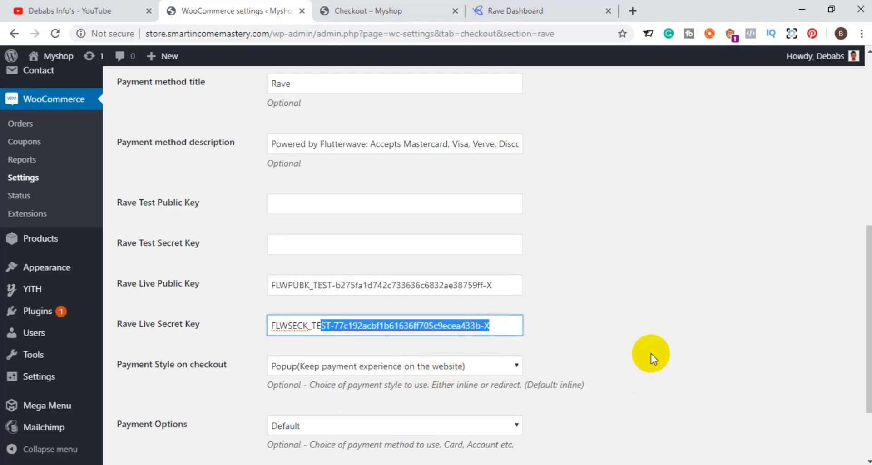
{"action": "left_click", "coordinate": [650, 353]}
Save the Rave gateway settings and review the saved settings page
{"action": "scroll", "coordinate": [850, 252], "scroll_direction": "down", "scroll_amount": 2}
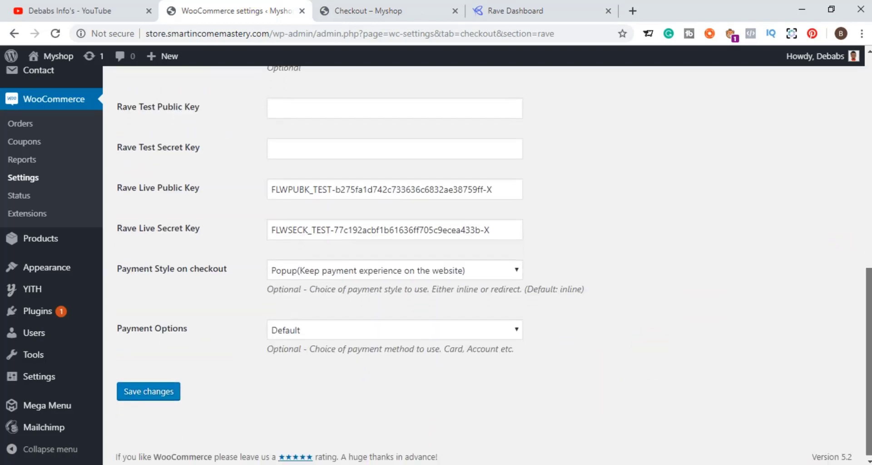
{"action": "left_click", "coordinate": [157, 399]}
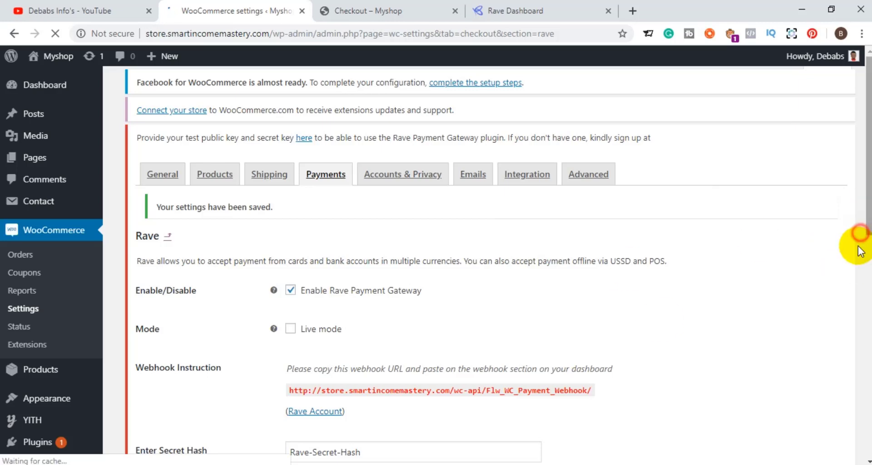
{"action": "left_click_drag", "start_coordinate": [868, 212], "coordinate": [868, 271]}
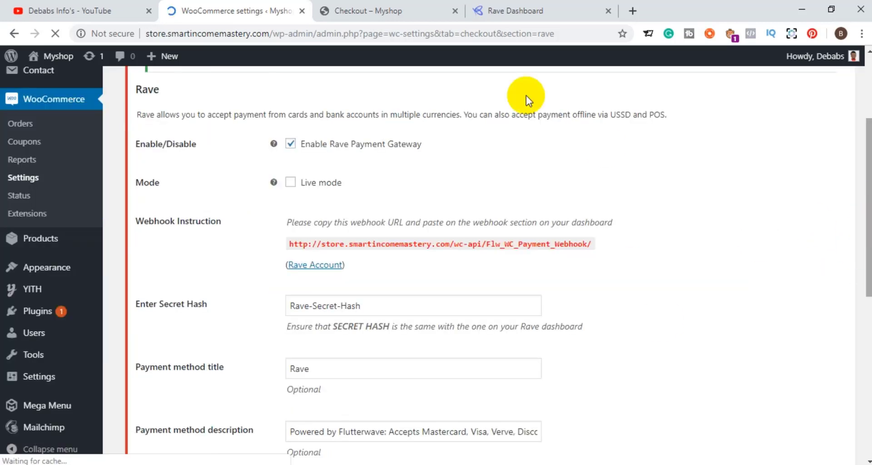
Return to the Myshop checkout page, open the cart from there and remove the Stylish Heels Formal item
{"action": "left_click", "coordinate": [379, 10]}
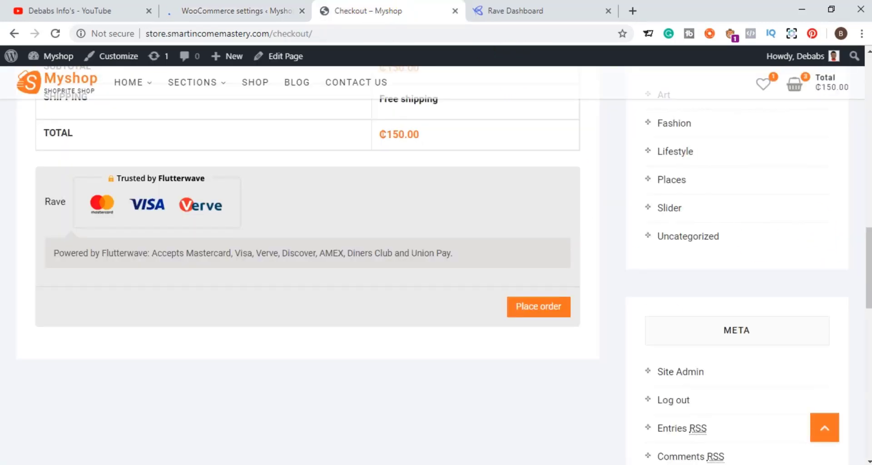
{"action": "scroll", "coordinate": [435, 272], "scroll_direction": "down", "scroll_amount": 8}
{"action": "left_click_drag", "start_coordinate": [869, 361], "coordinate": [859, 126]}
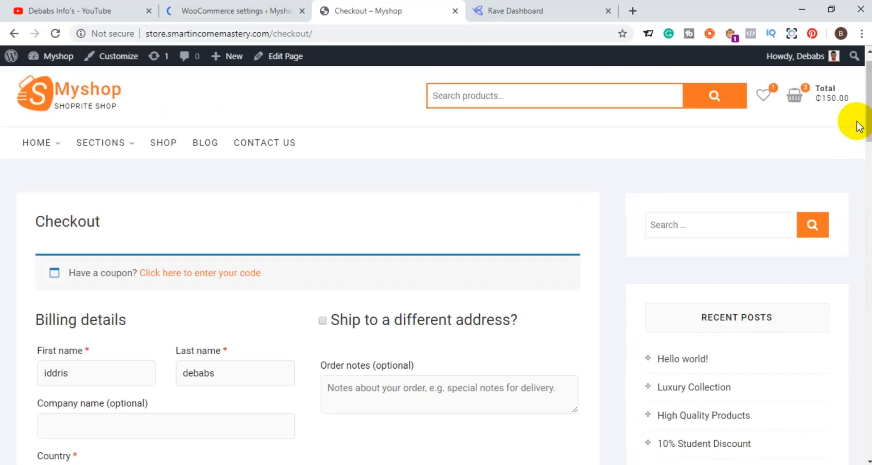
{"action": "left_click", "coordinate": [800, 101]}
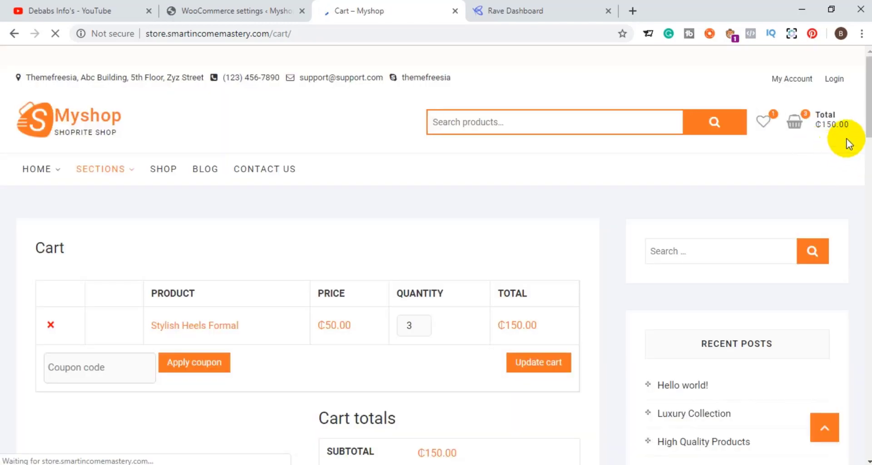
{"action": "scroll", "coordinate": [865, 122], "scroll_direction": "down", "scroll_amount": 2}
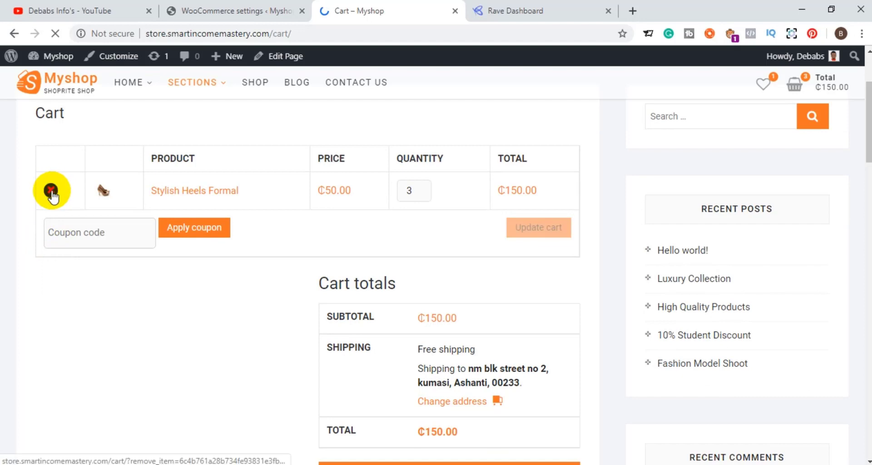
{"action": "left_click", "coordinate": [51, 191]}
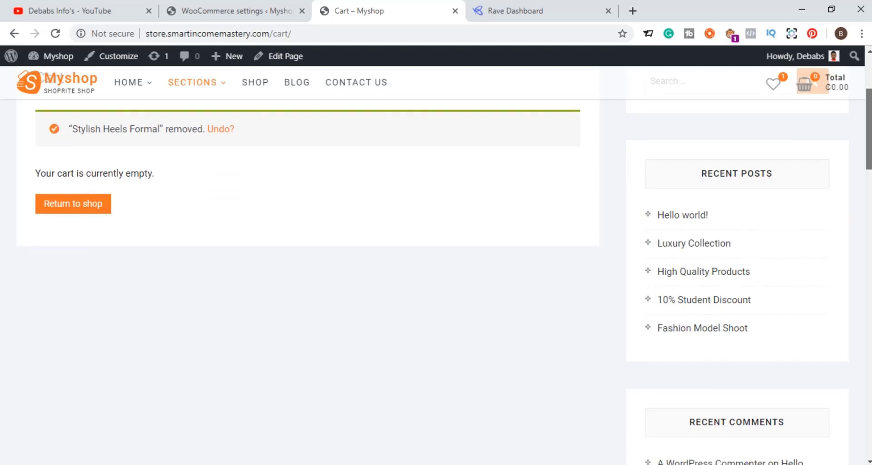
Add the High Rise Shorts product from the shop page to the cart
{"action": "scroll", "coordinate": [860, 211], "scroll_direction": "up", "scroll_amount": 3}
{"action": "left_click", "coordinate": [166, 176]}
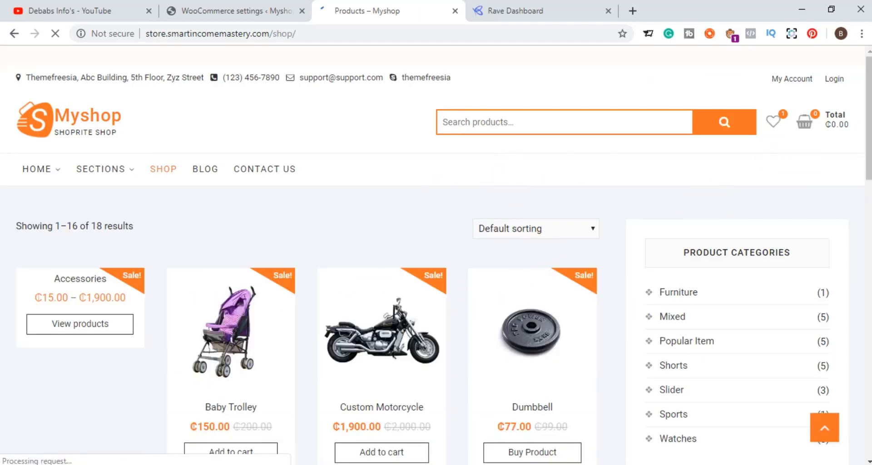
{"action": "left_click_drag", "start_coordinate": [869, 157], "coordinate": [868, 258]}
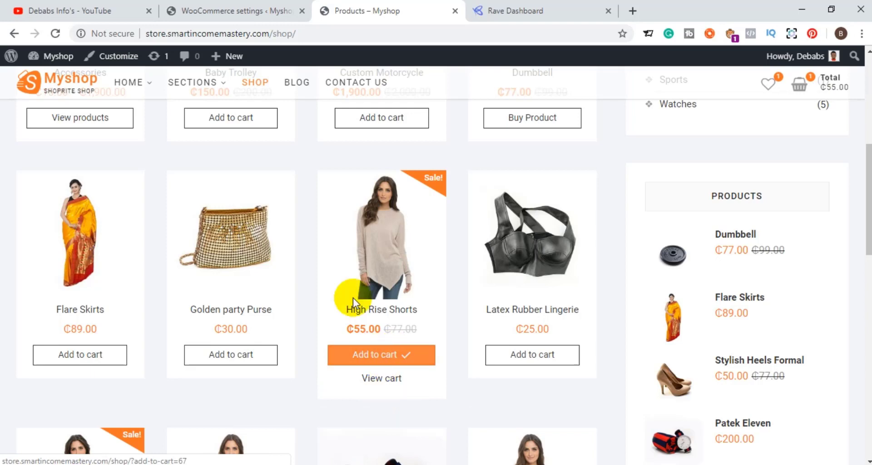
View the cart with the High Rise Shorts item and proceed to checkout
{"action": "left_click", "coordinate": [380, 380]}
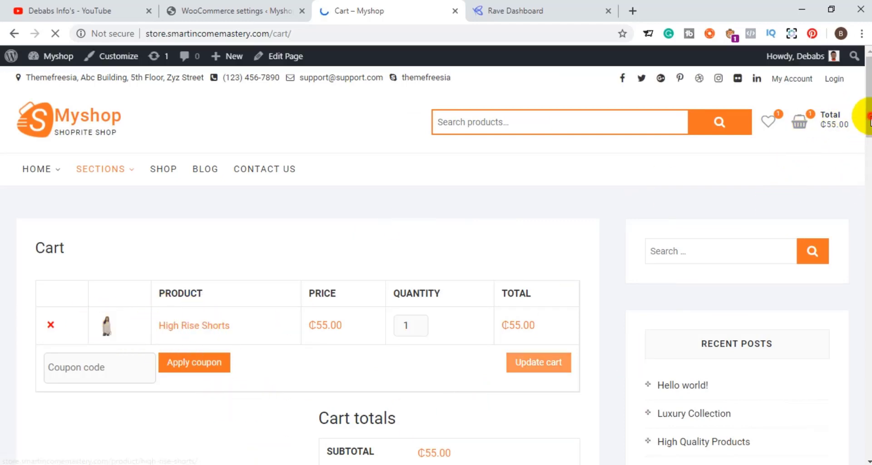
{"action": "scroll", "coordinate": [859, 109], "scroll_direction": "down", "scroll_amount": 4}
{"action": "scroll", "coordinate": [436, 263], "scroll_direction": "down", "scroll_amount": 3}
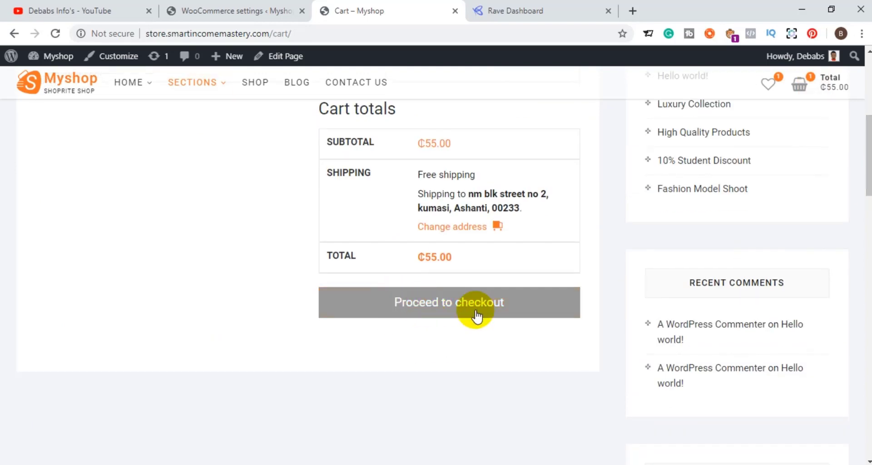
{"action": "left_click", "coordinate": [458, 311]}
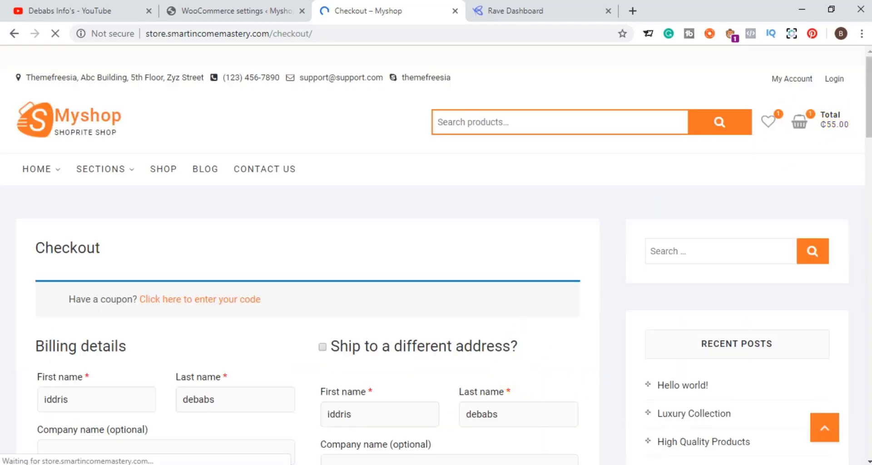
Review the prefilled billing details and place the High Rise Shorts order with Rave as the payment method
{"action": "scroll", "coordinate": [863, 219], "scroll_direction": "down", "scroll_amount": 5}
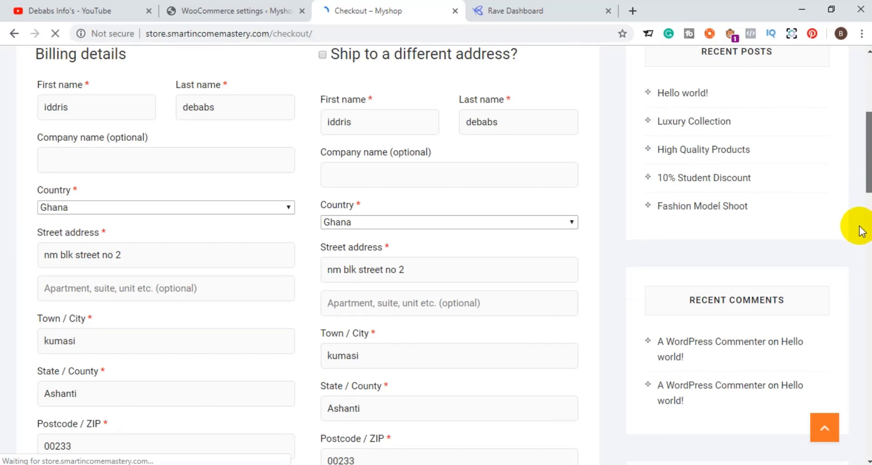
{"action": "scroll", "coordinate": [182, 415], "scroll_direction": "down", "scroll_amount": 5}
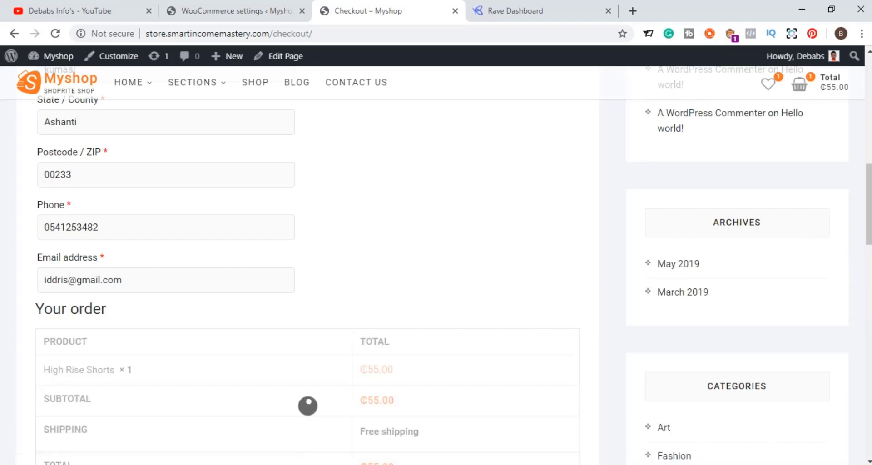
{"action": "scroll", "coordinate": [862, 272], "scroll_direction": "down", "scroll_amount": 8}
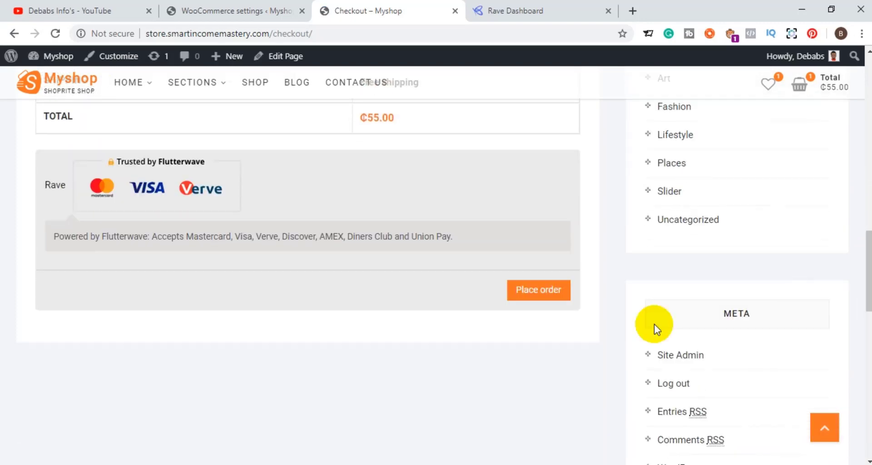
{"action": "left_click", "coordinate": [531, 295]}
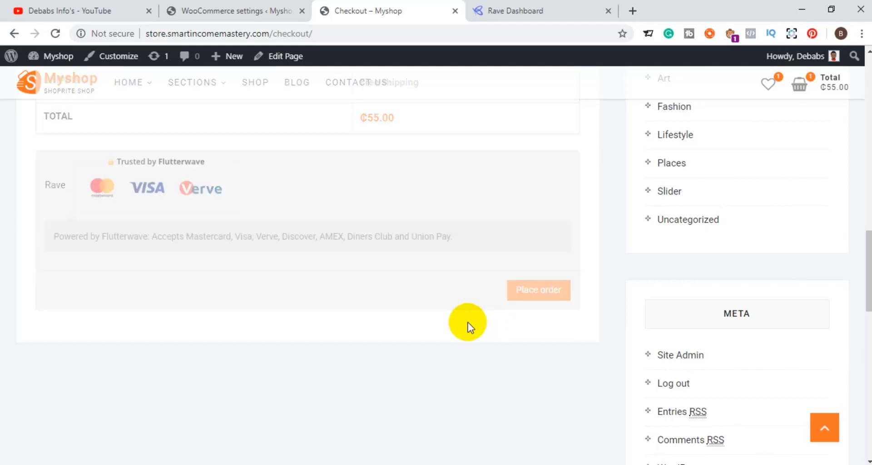
Start the payment for the placed order and check the amount in the Flutterwave payment window
{"action": "scroll", "coordinate": [867, 122], "scroll_direction": "down", "scroll_amount": 1}
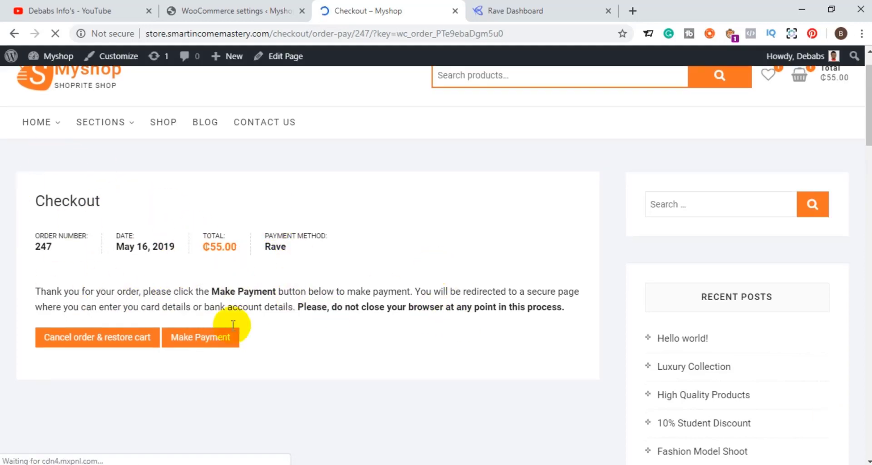
{"action": "left_click", "coordinate": [204, 347]}
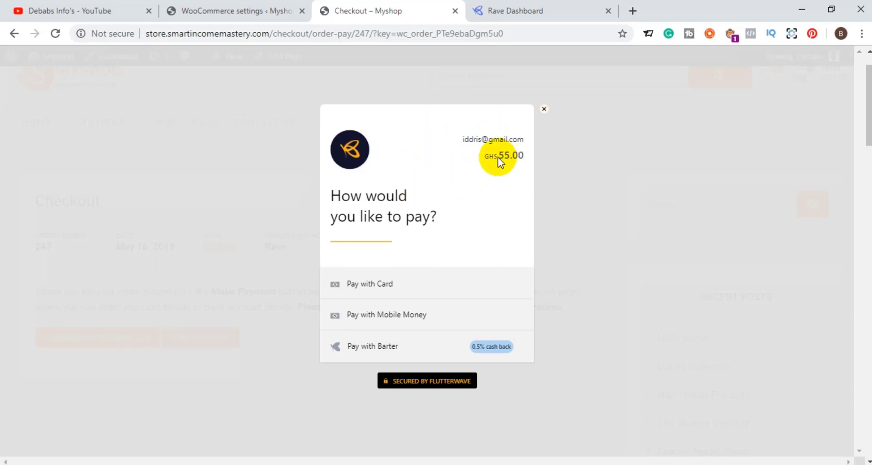
{"action": "left_click_drag", "start_coordinate": [535, 157], "coordinate": [485, 159]}
{"action": "left_click", "coordinate": [523, 159]}
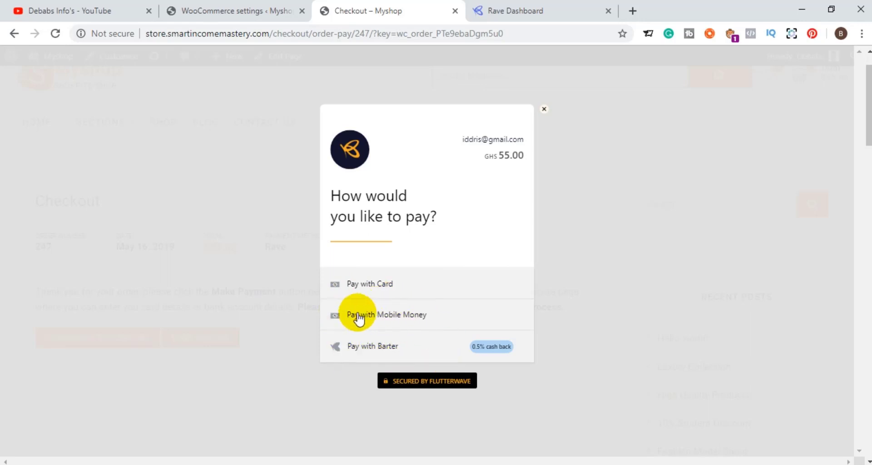
Choose to pay with Mobile Money, select MTN as the network, and enter the customer's phone number
{"action": "left_click", "coordinate": [384, 322]}
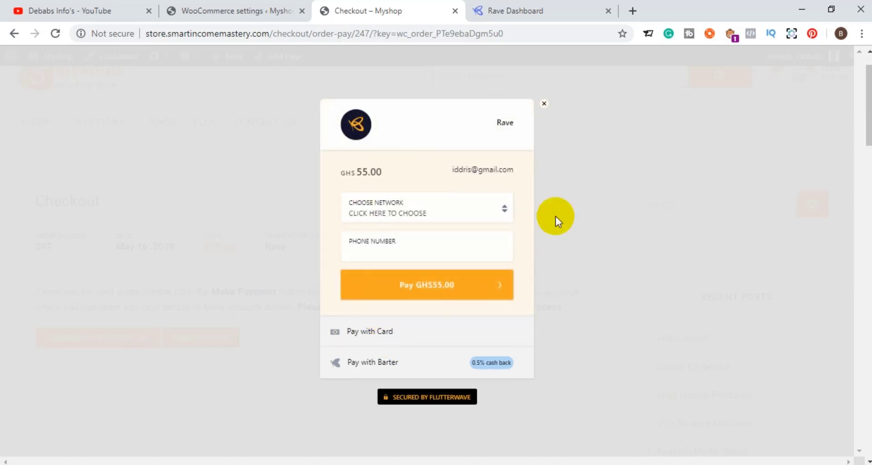
{"action": "left_click", "coordinate": [443, 208]}
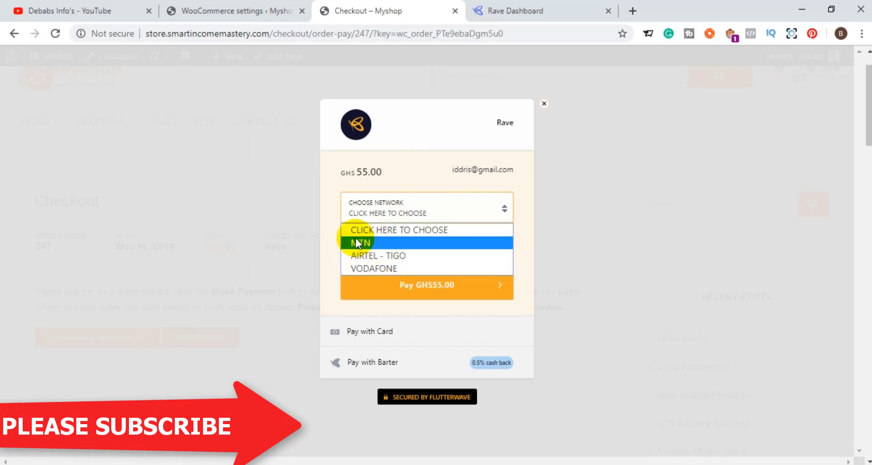
{"action": "left_click", "coordinate": [369, 244]}
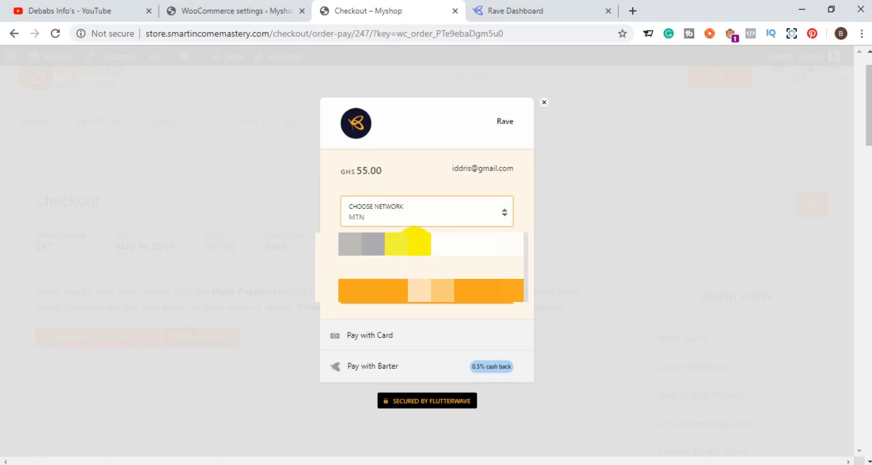
{"action": "left_click", "coordinate": [408, 243]}
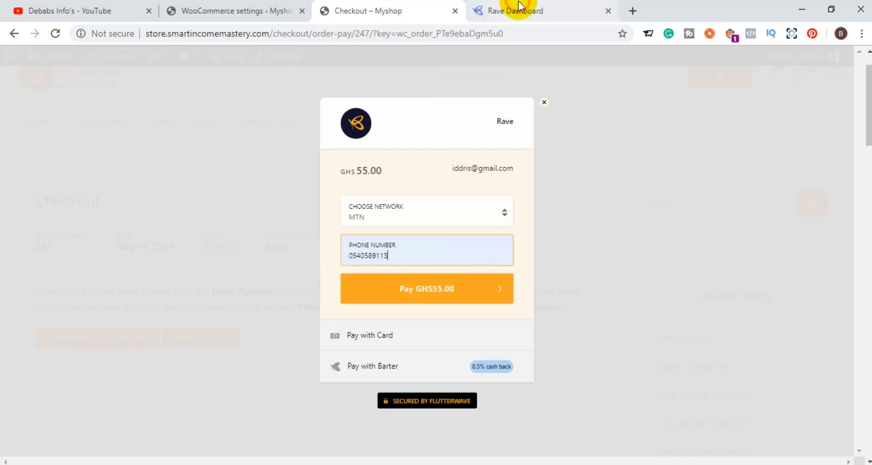
Switch to the Rave dashboard and view the list of transactions
{"action": "left_click", "coordinate": [501, 10]}
{"action": "left_click", "coordinate": [371, 204]}
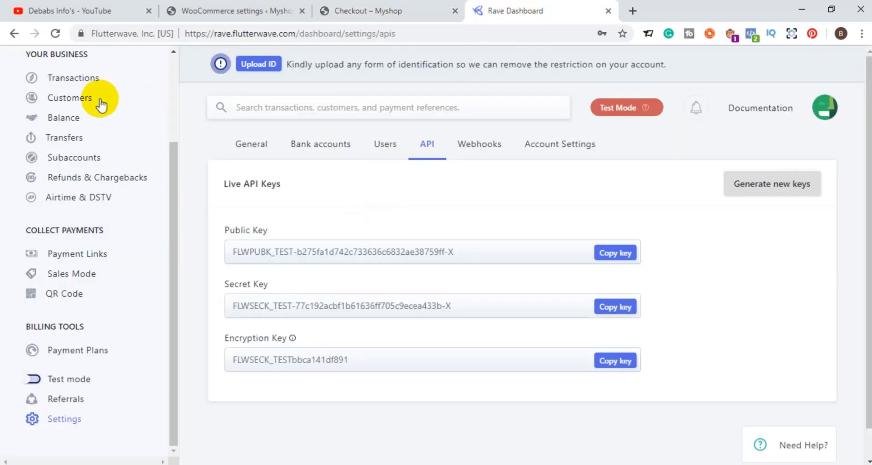
{"action": "left_click", "coordinate": [91, 77]}
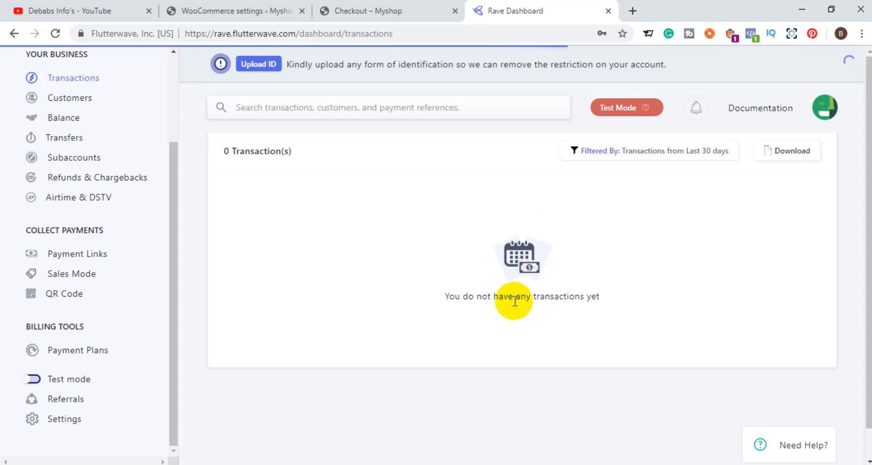
Close the Flutterwave payment window on the checkout page without paying and return to the Myshop home page
{"action": "left_click", "coordinate": [386, 10]}
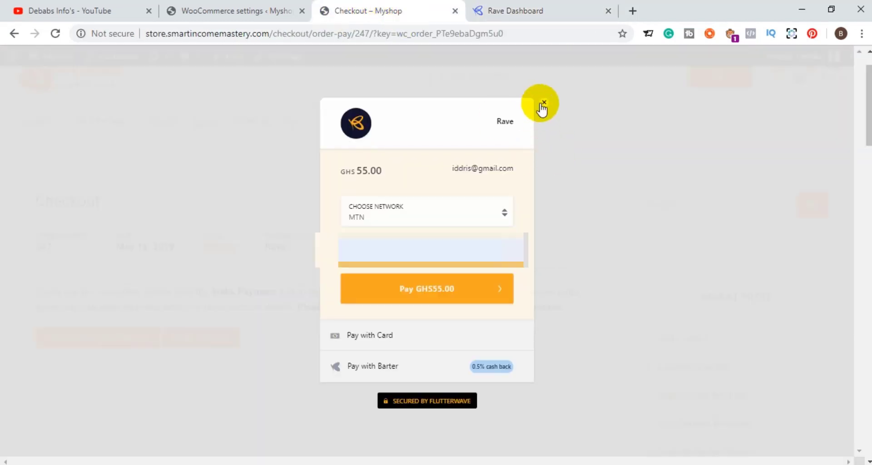
{"action": "left_click", "coordinate": [544, 105]}
{"action": "left_click", "coordinate": [509, 107]}
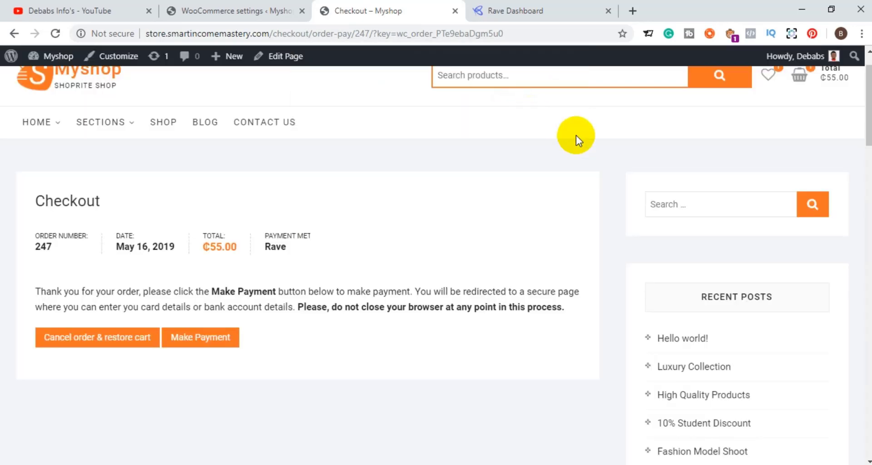
{"action": "left_click_drag", "start_coordinate": [867, 132], "coordinate": [858, 108]}
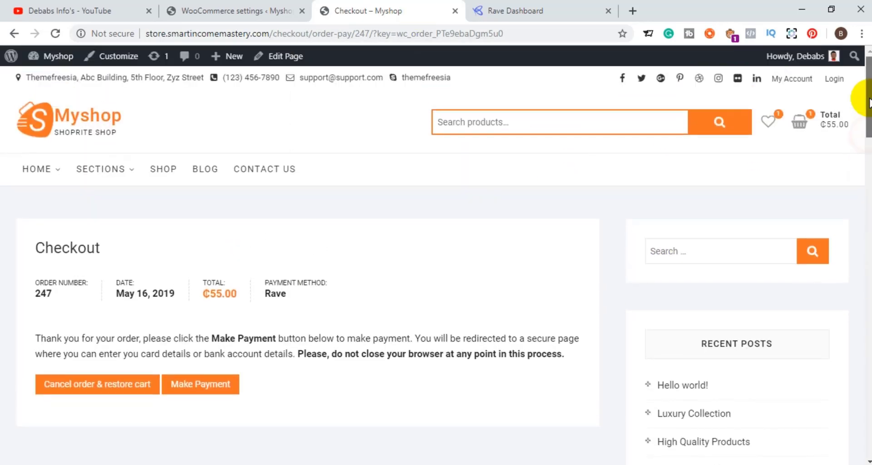
{"action": "left_click", "coordinate": [82, 122]}
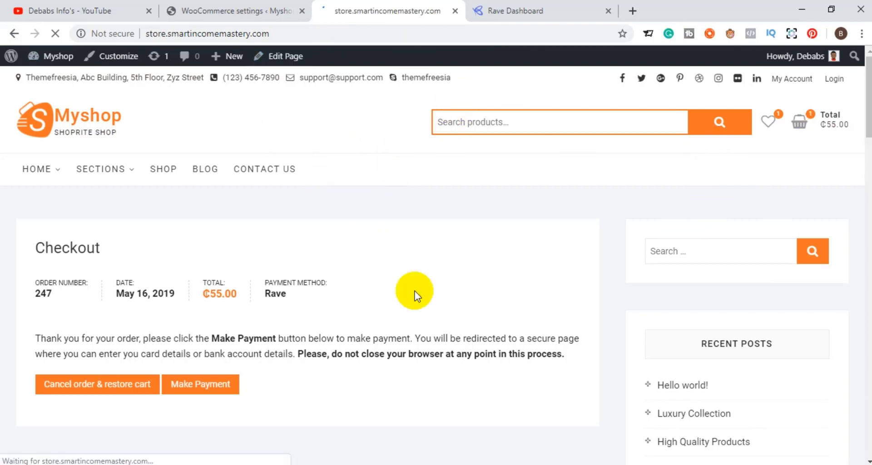
{"action": "left_click", "coordinate": [529, 6]}
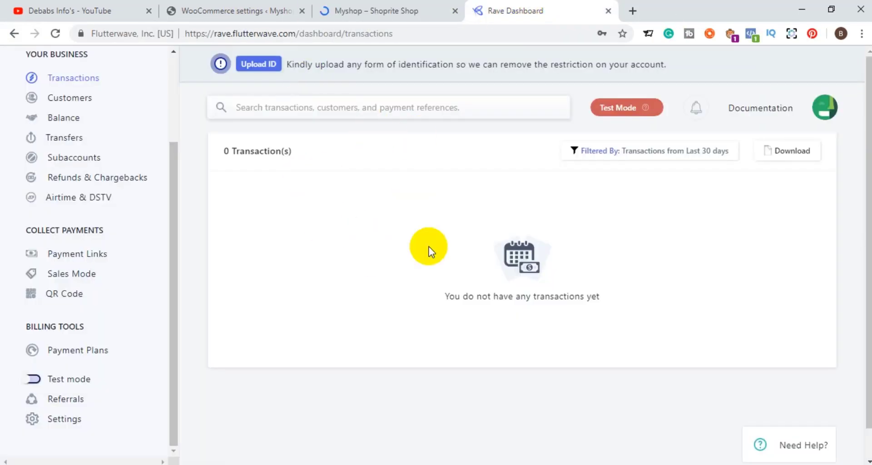
{"action": "left_click", "coordinate": [363, 8]}
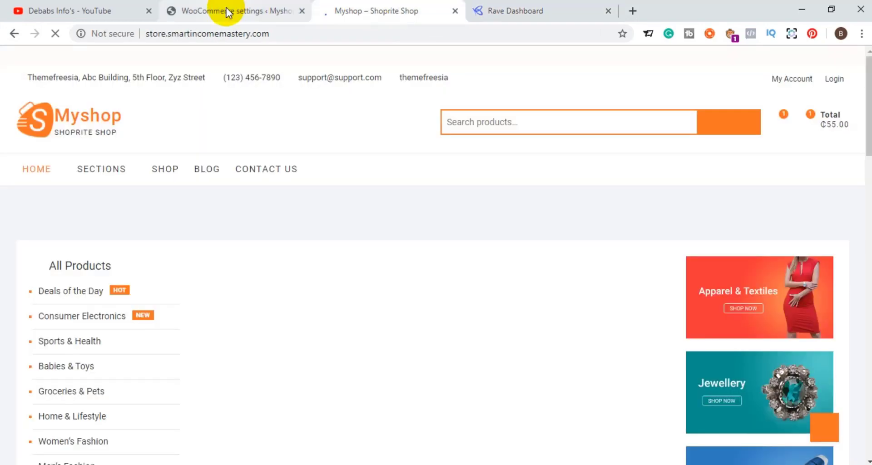
Look over the Rave gateway settings in the WooCommerce admin and go to the WordPress dashboard
{"action": "left_click", "coordinate": [229, 12]}
{"action": "left_click_drag", "start_coordinate": [867, 200], "coordinate": [867, 163]}
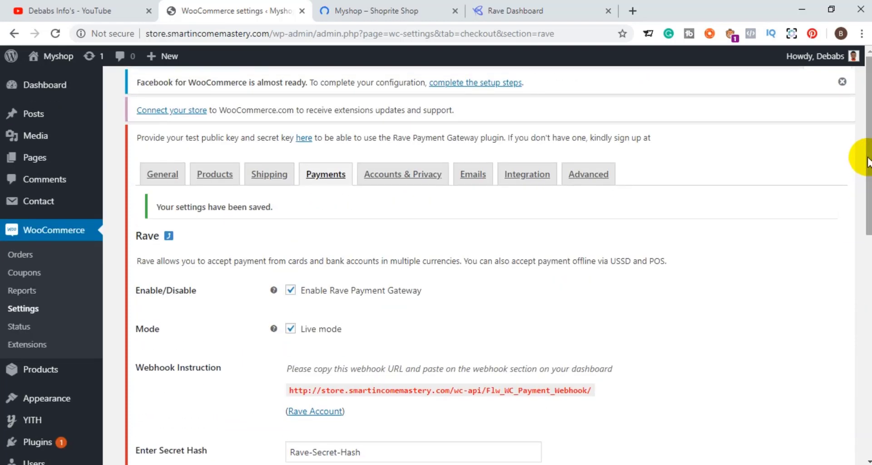
{"action": "scroll", "coordinate": [436, 265], "scroll_direction": "down", "scroll_amount": 6}
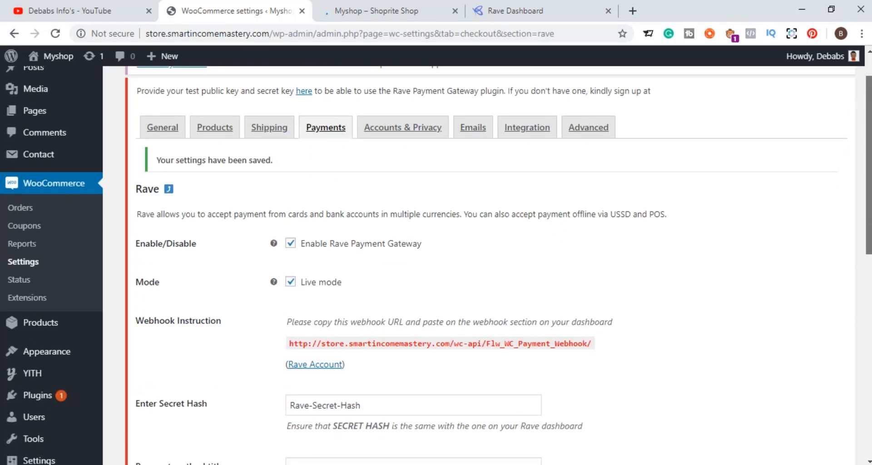
{"action": "left_click_drag", "start_coordinate": [867, 254], "coordinate": [867, 157]}
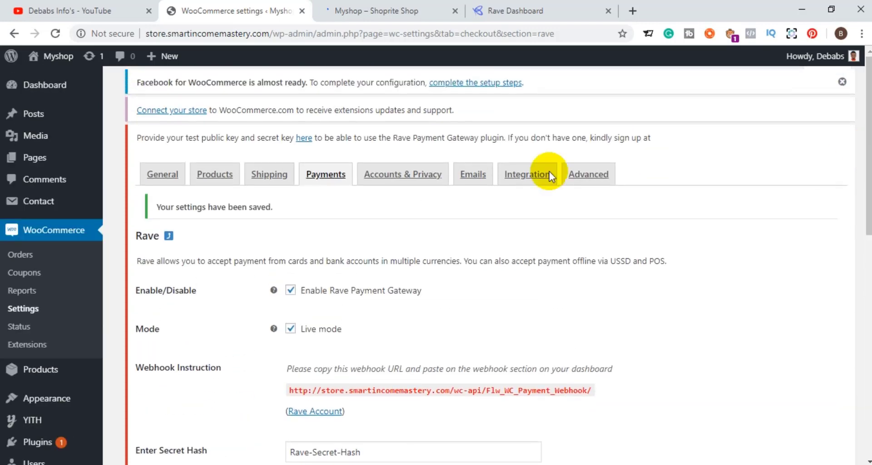
{"action": "left_click", "coordinate": [44, 85]}
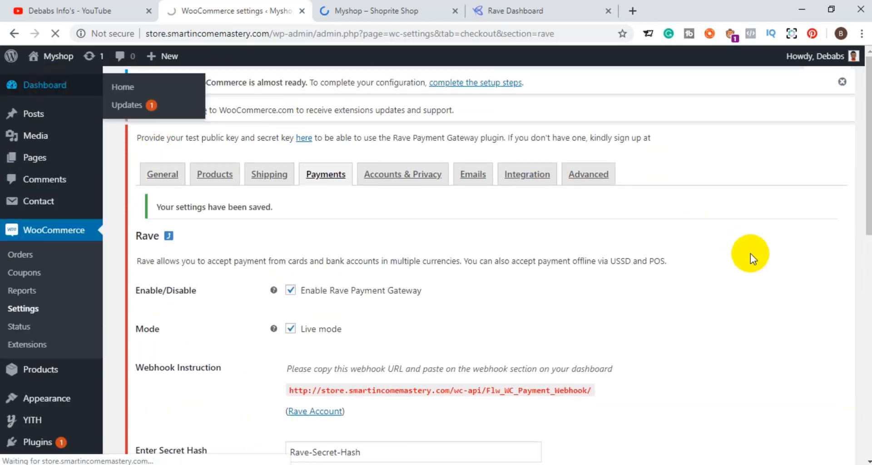